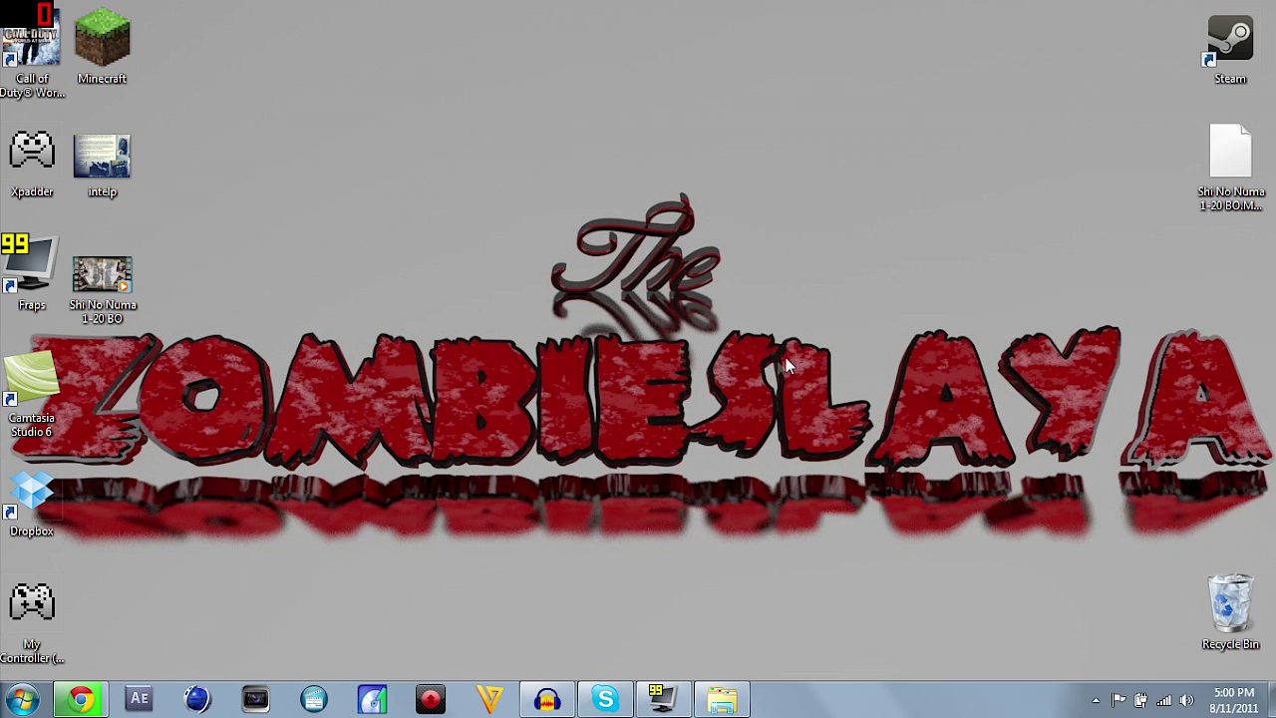
# Step: Cancel the unfinished zombies_at_work.zip download and close the downloads bar
pyautogui.click(88, 698)
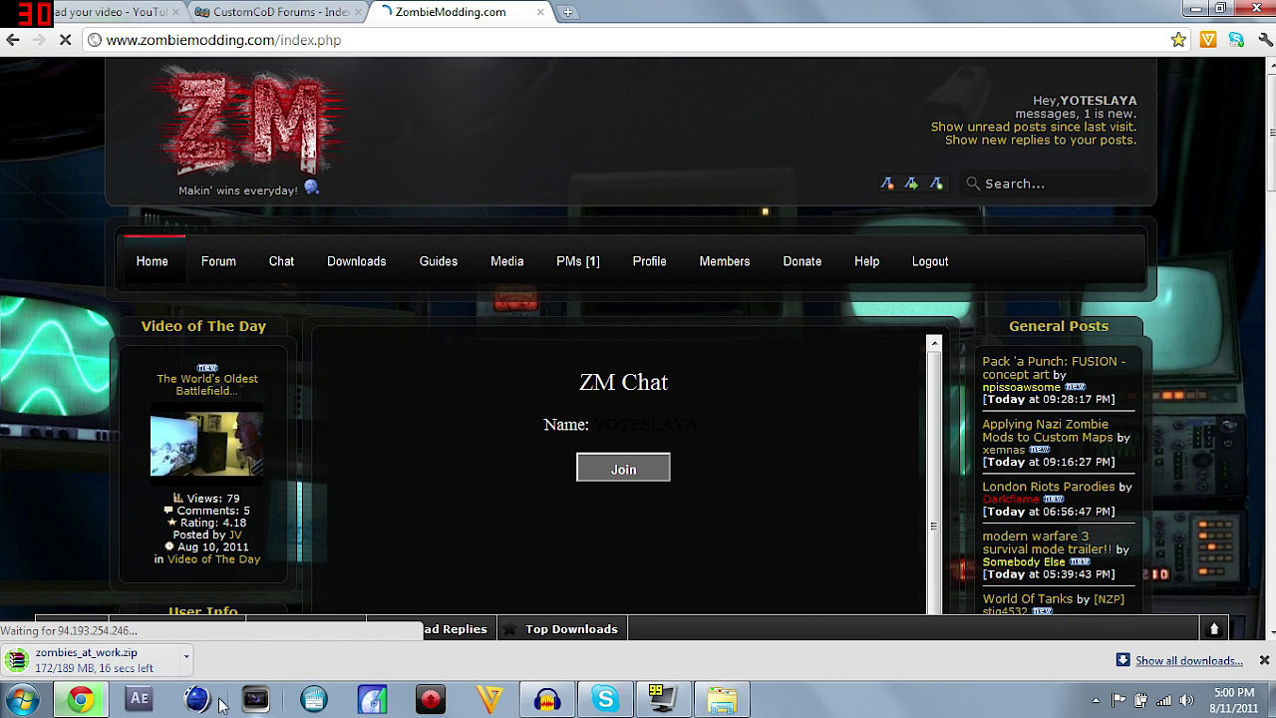
pyautogui.click(186, 656)
pyautogui.click(228, 665)
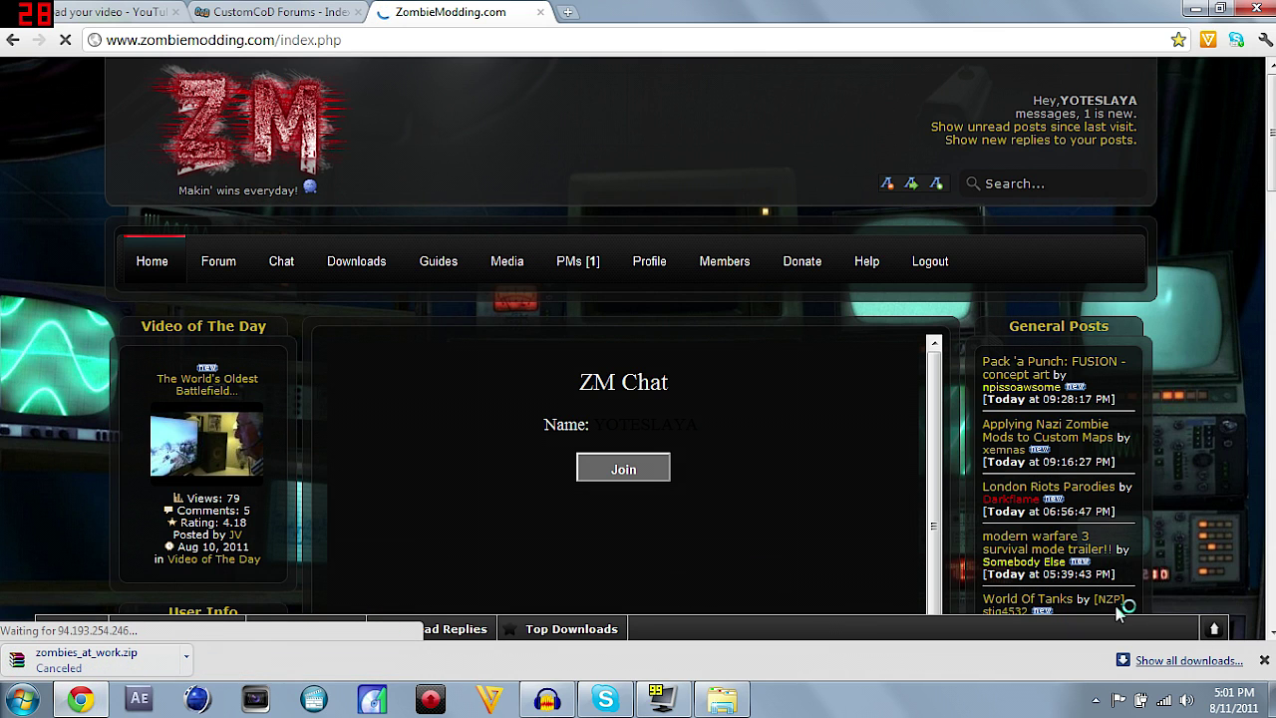
pyautogui.click(1264, 661)
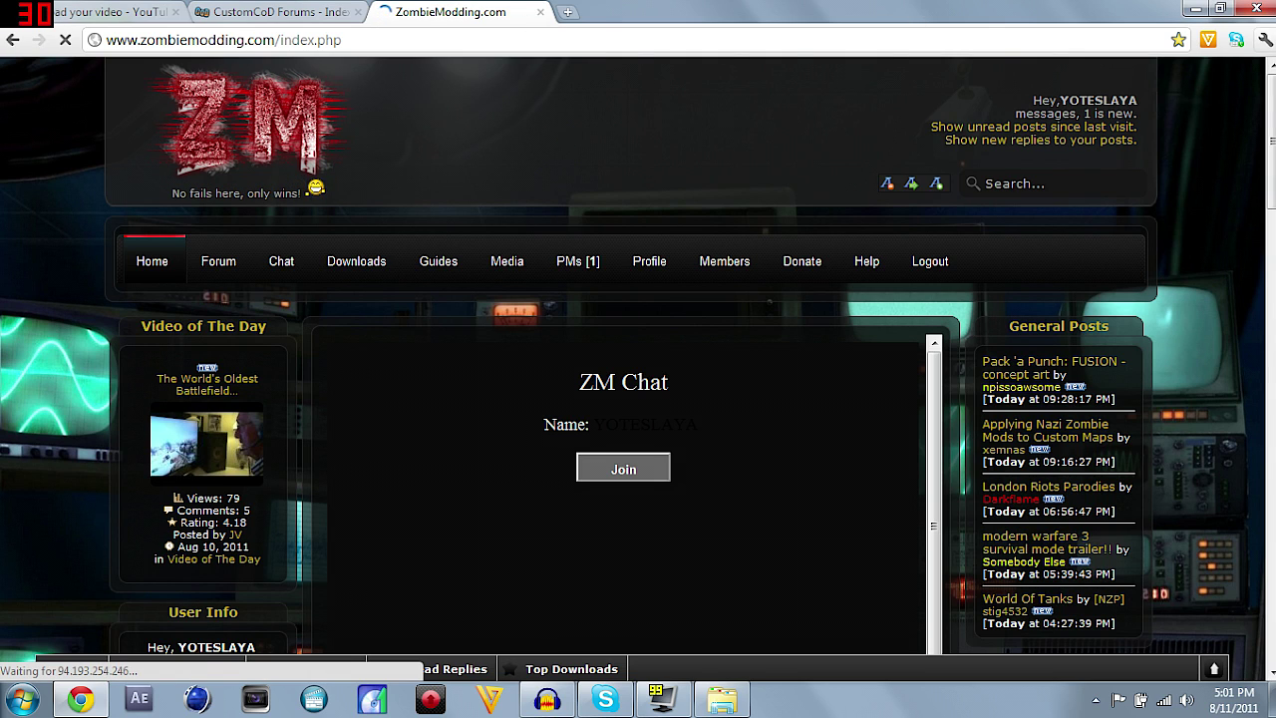
# Step: Scroll the ZombieModding page and bring up the Downloads > Cod5 Zombies menu
pyautogui.scroll(-2, 1272, 174)
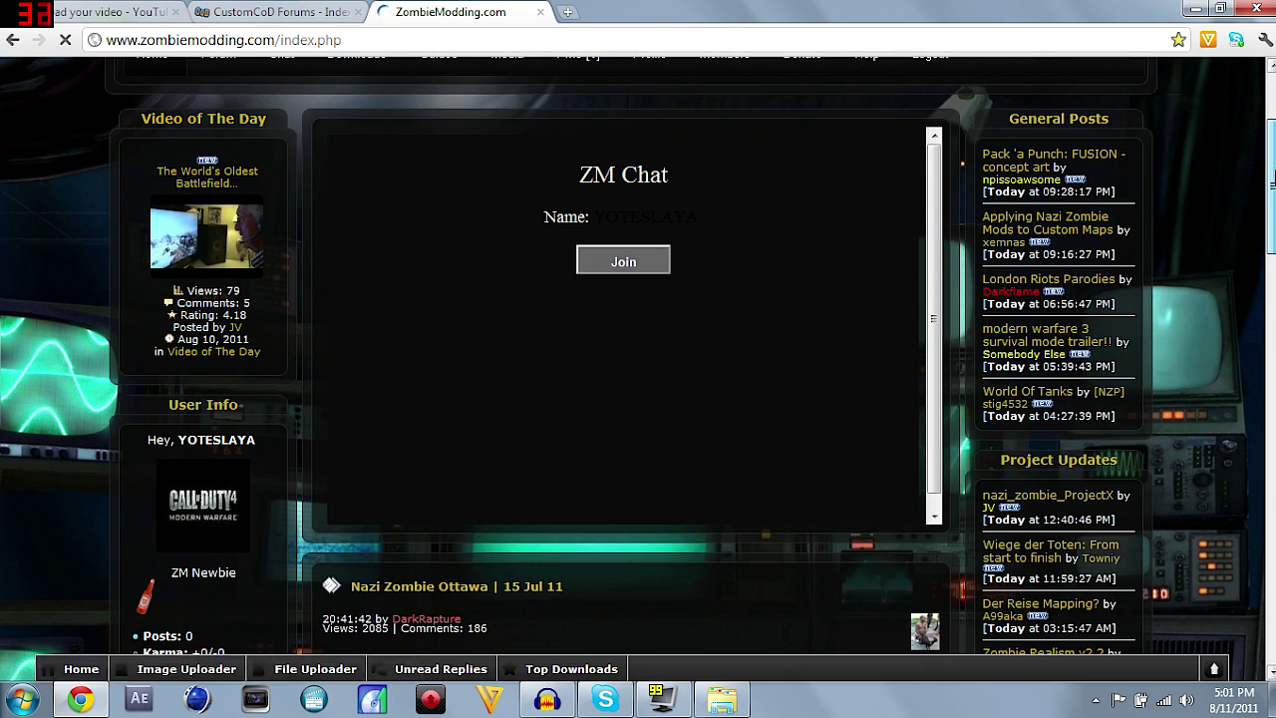
pyautogui.scroll(2, 1273, 175)
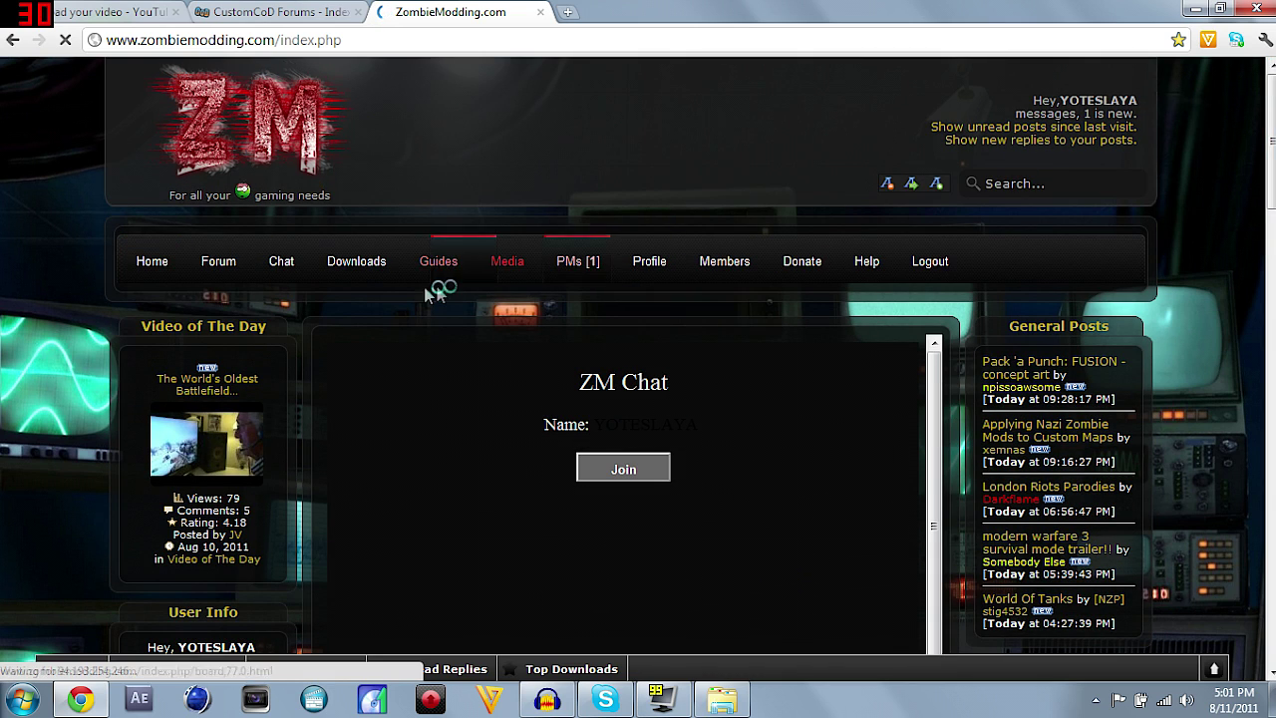
pyautogui.moveTo(371, 276)
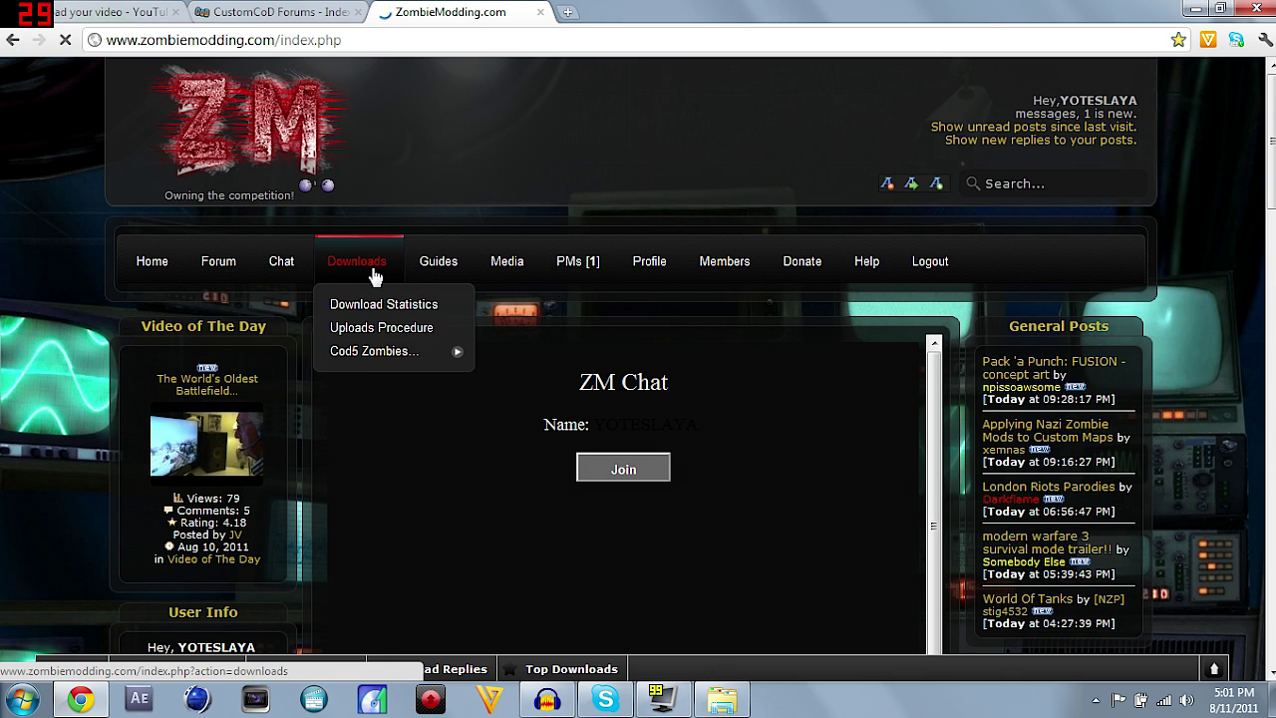
pyautogui.moveTo(377, 357)
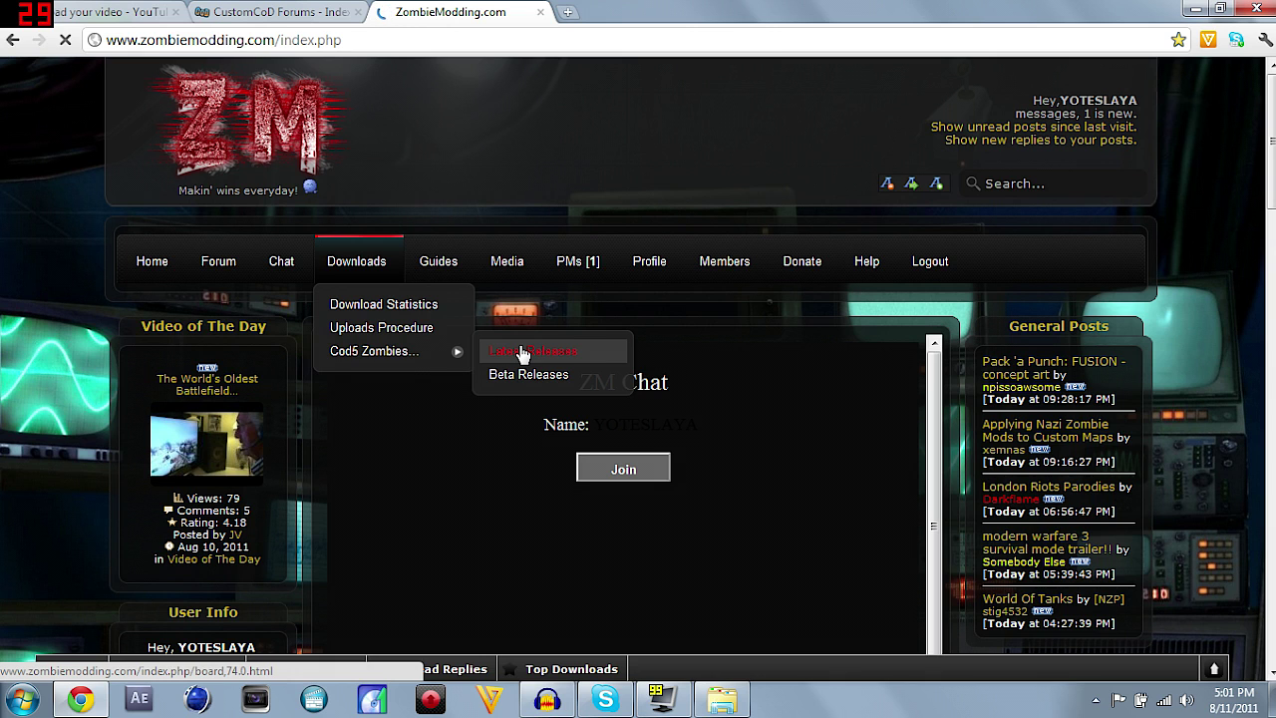
# Step: Open the Cod5 Zombies Latest Releases board and scroll down the list
pyautogui.click(523, 353)
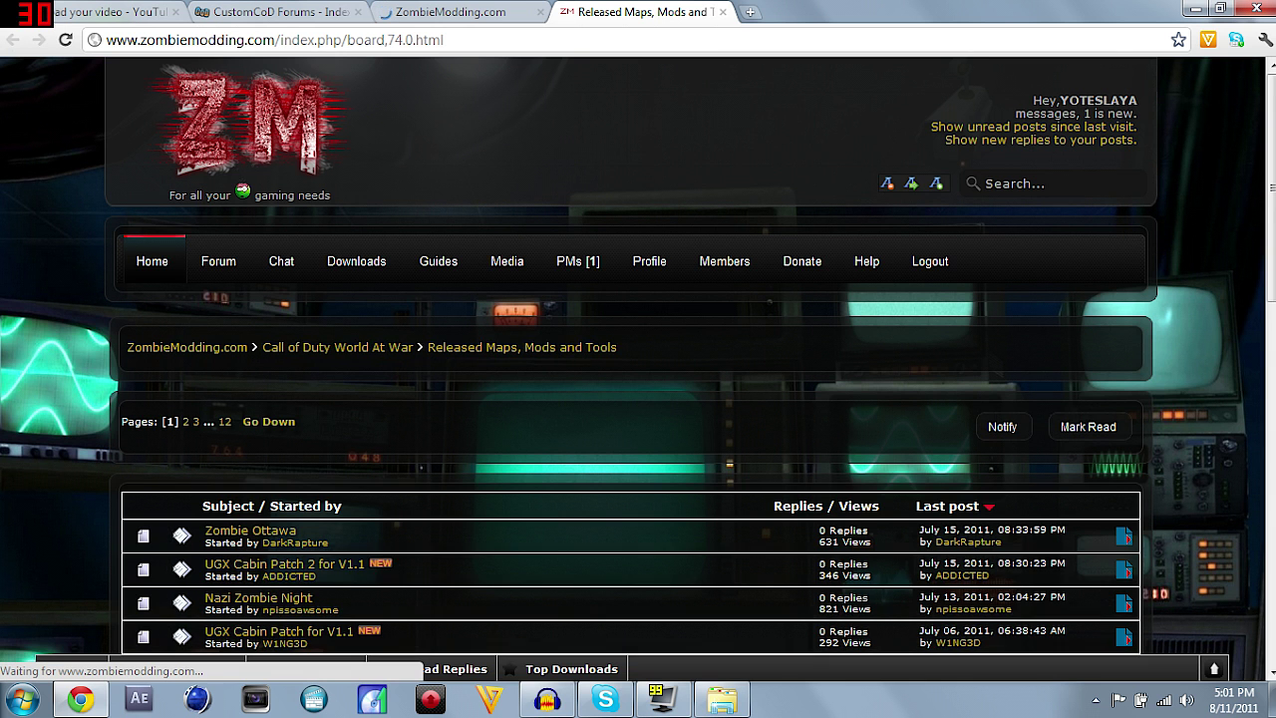
pyautogui.scroll(-5, 638, 399)
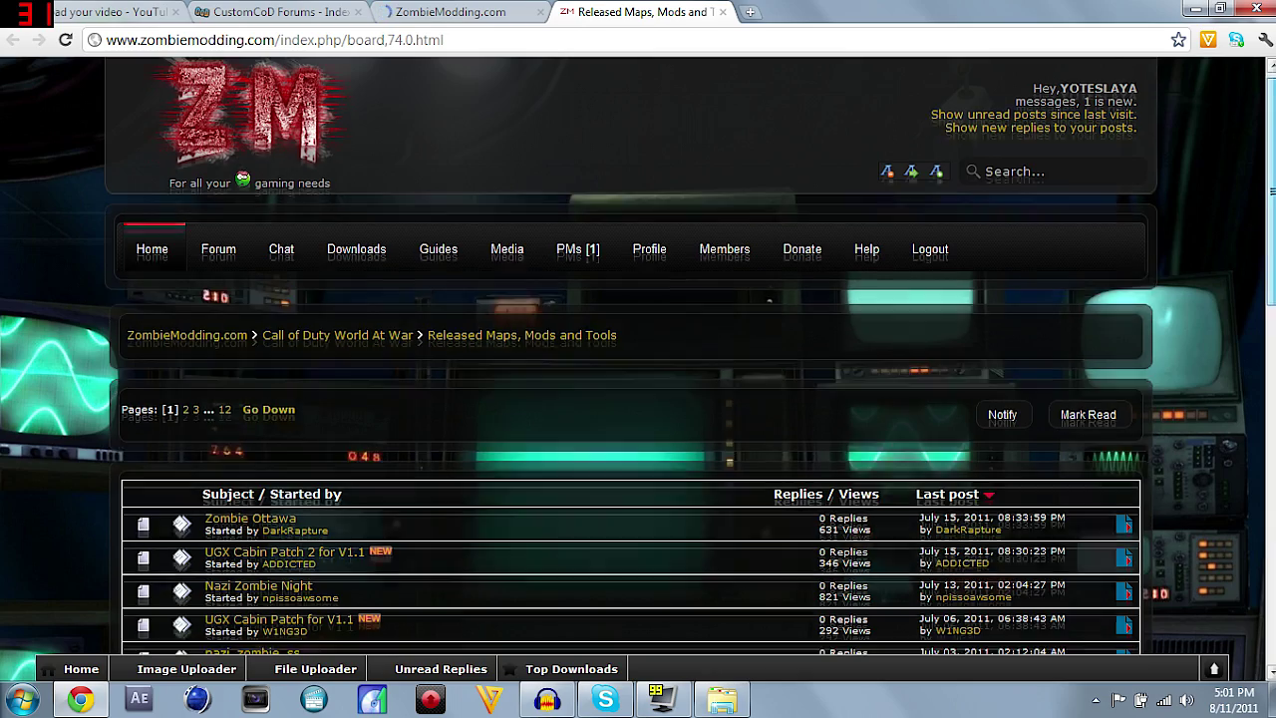
pyautogui.scroll(-6, 639, 399)
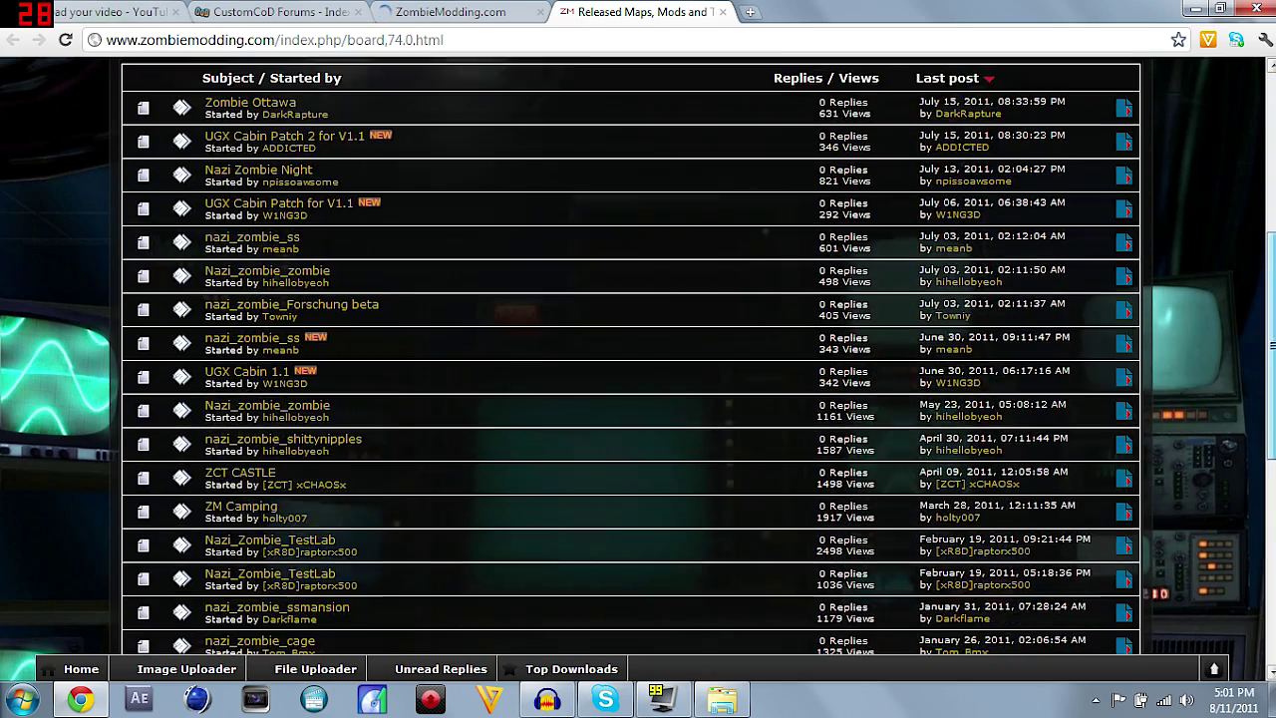
pyautogui.scroll(-4, 221, 532)
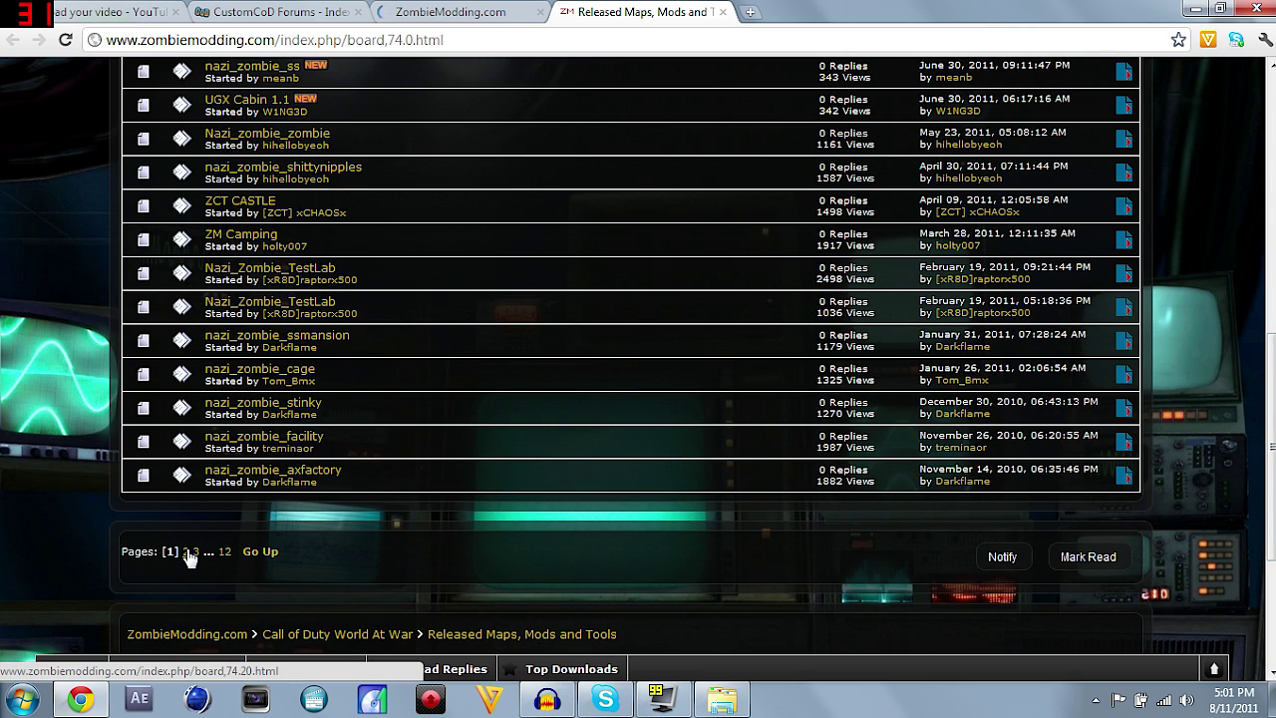
# Step: Go to page 2 of the released maps and scroll through its topics
pyautogui.click(186, 552)
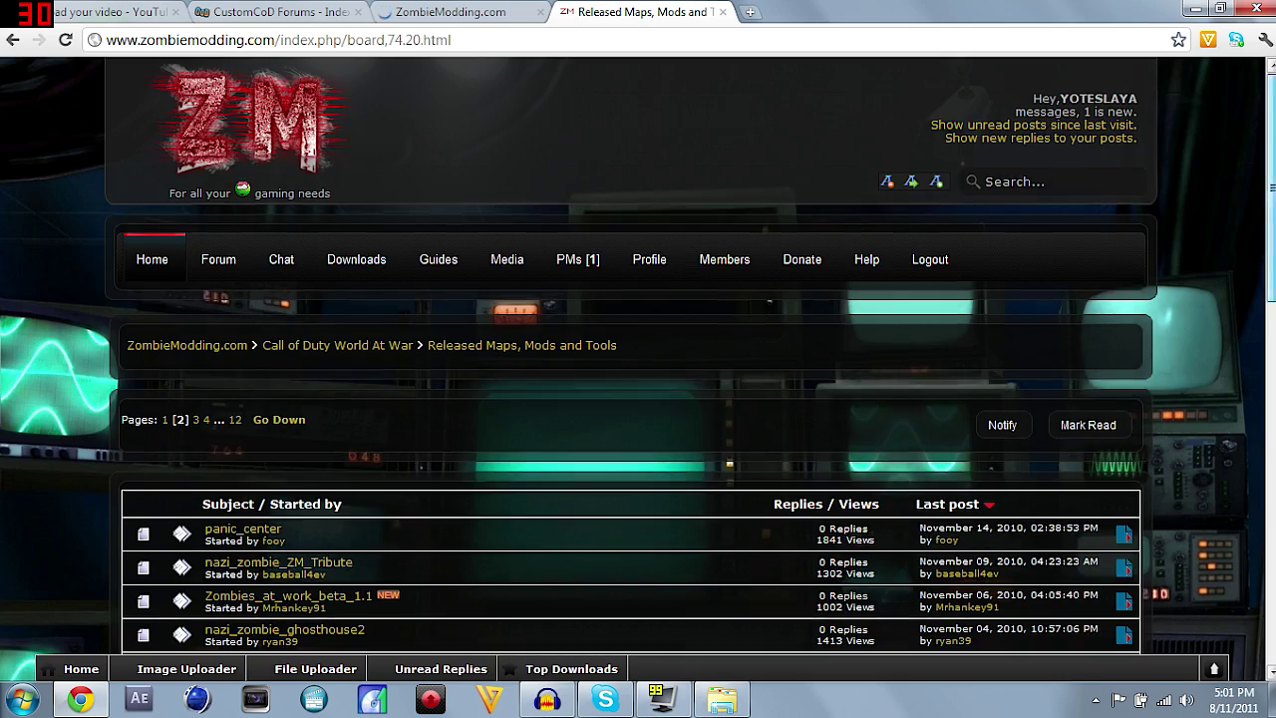
pyautogui.scroll(-3, 639, 399)
pyautogui.scroll(-3, 639, 399)
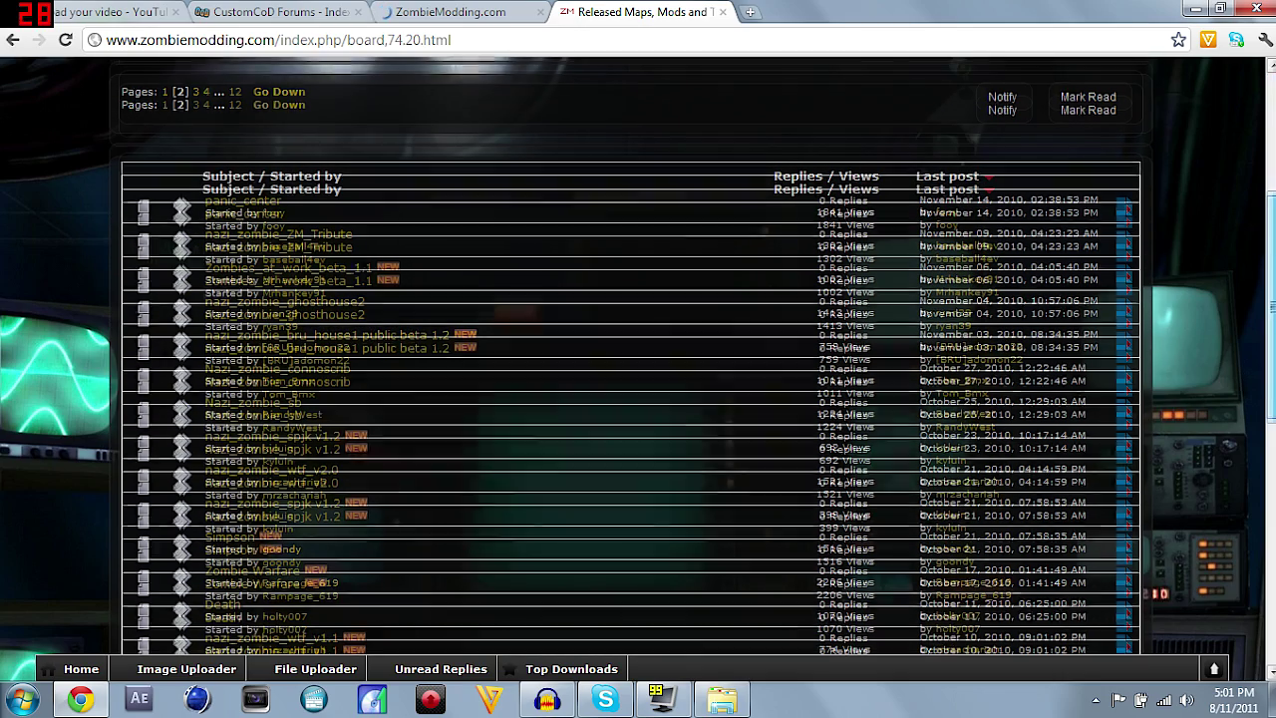
pyautogui.scroll(-2, 638, 399)
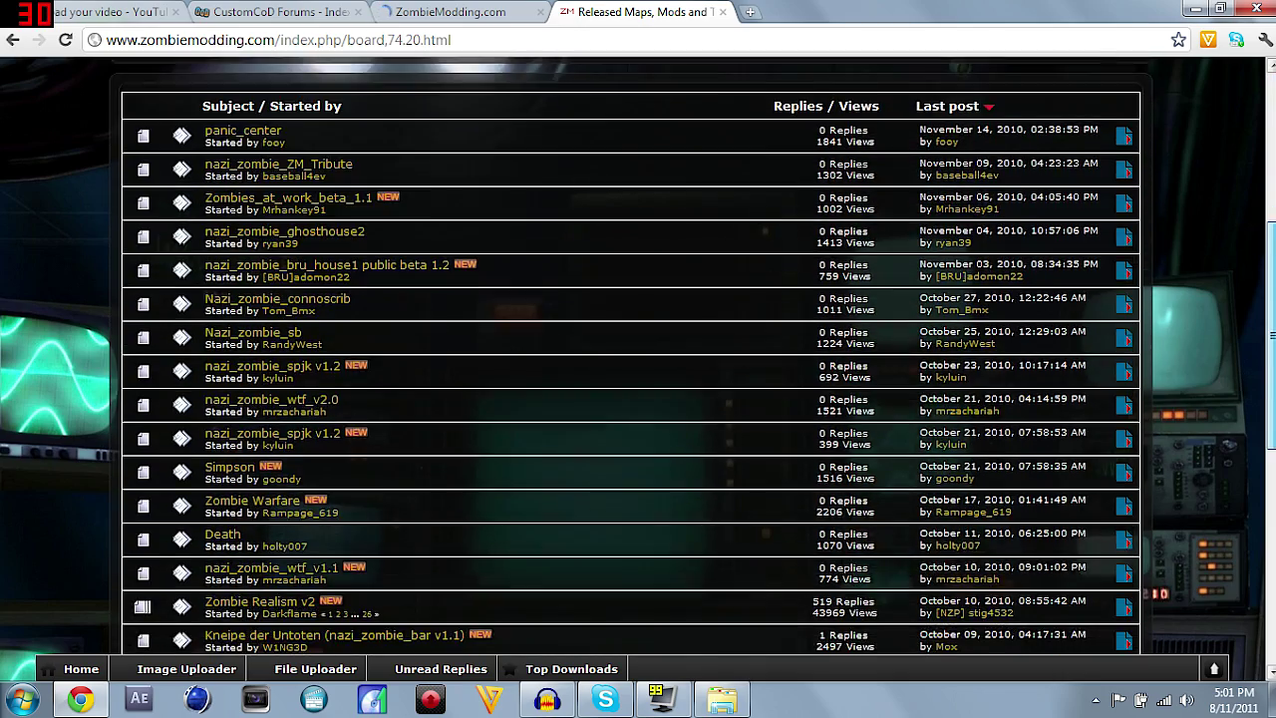
pyautogui.scroll(-2, 638, 399)
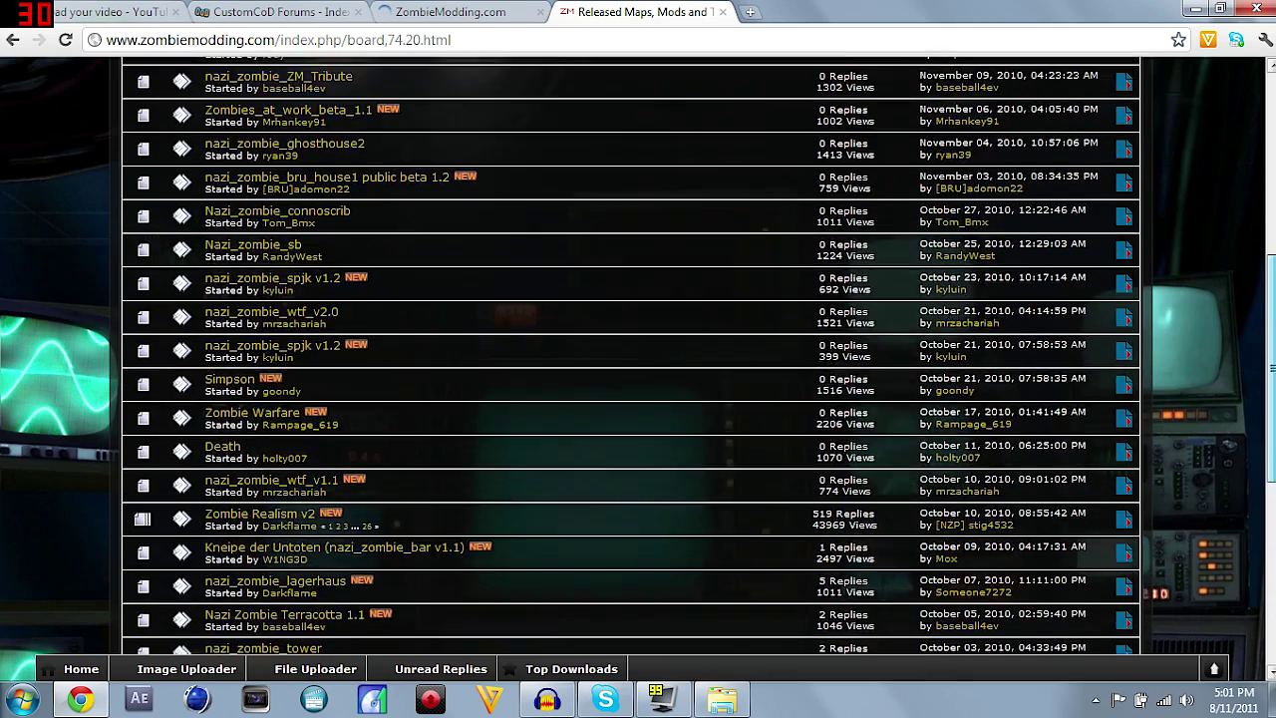
pyautogui.scroll(-1, 638, 399)
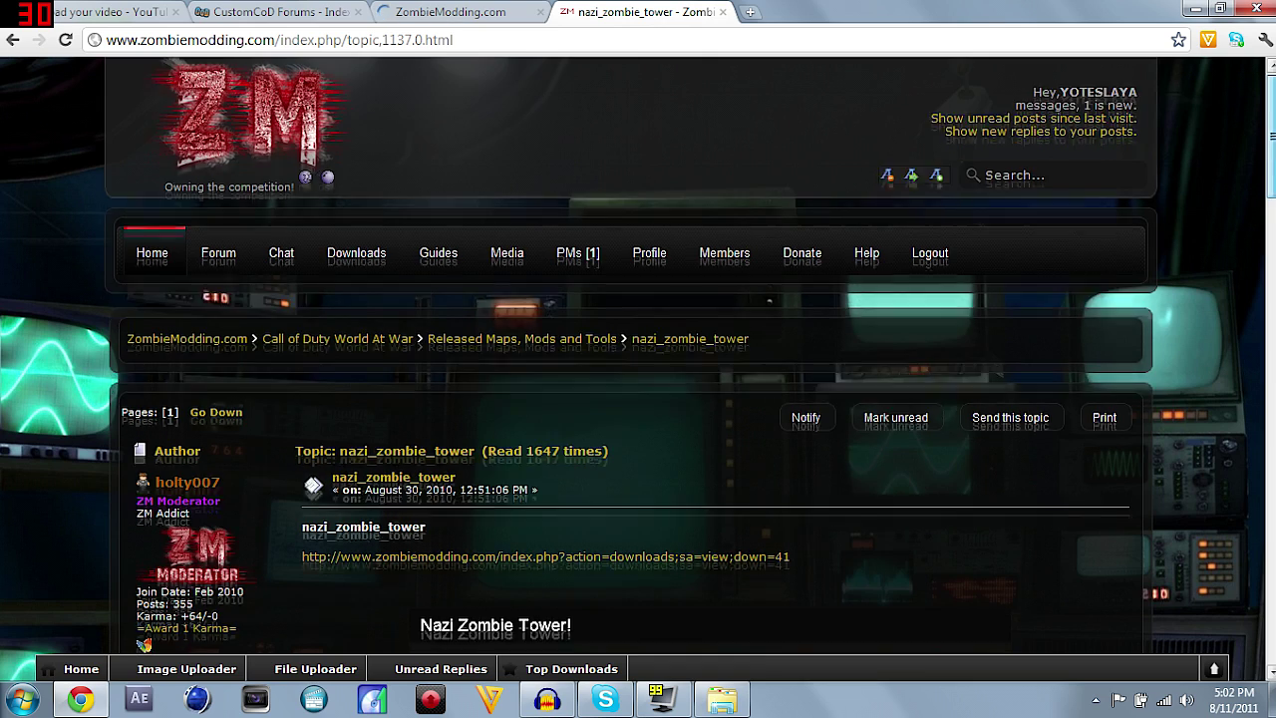
pyautogui.scroll(-6, 1262, 121)
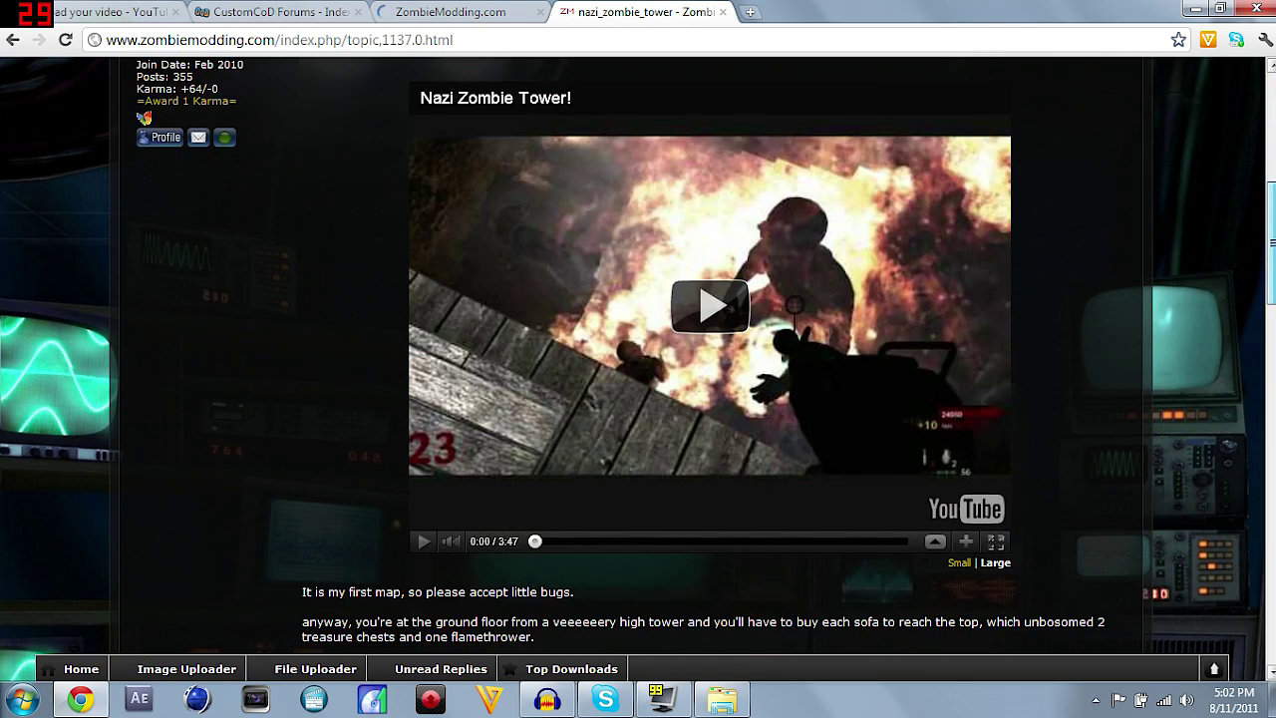
pyautogui.scroll(6, 1262, 122)
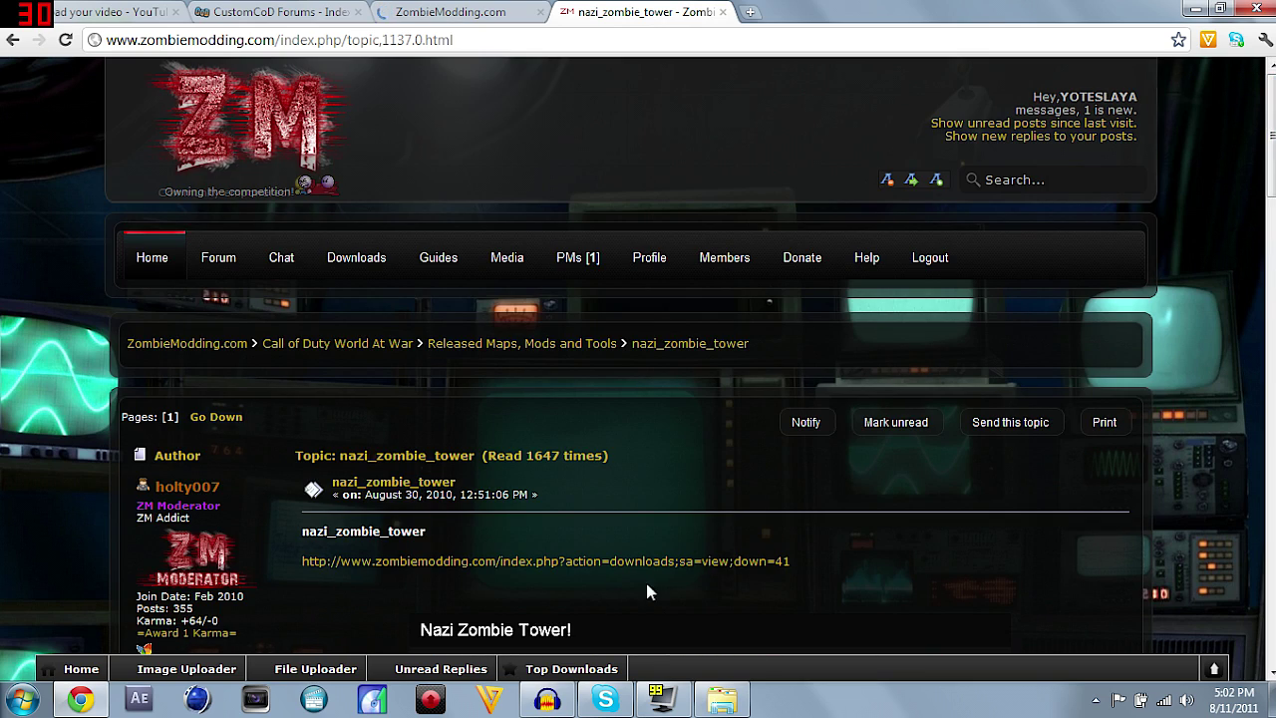
# Step: Follow the nazi_zombie_tower download link and start downloading nazi_zombie_tower.exe (33.17 MB) from 1fichier
pyautogui.click(626, 565)
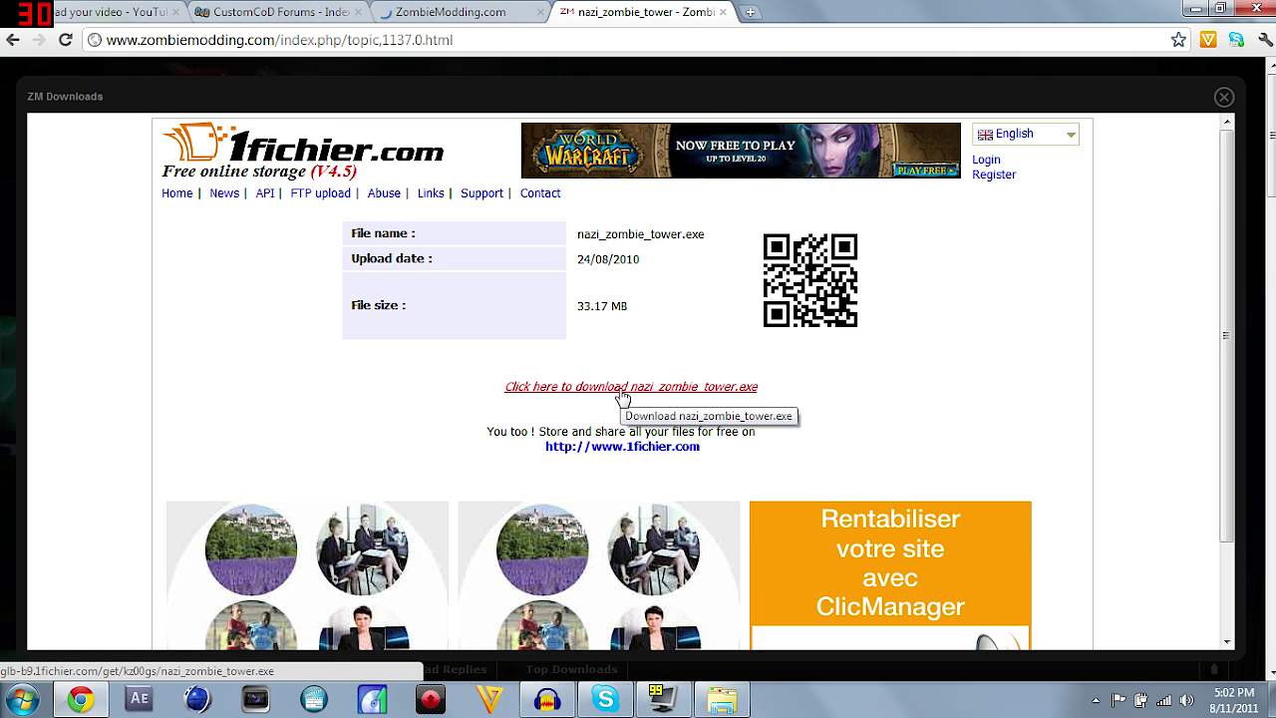
pyautogui.click(622, 393)
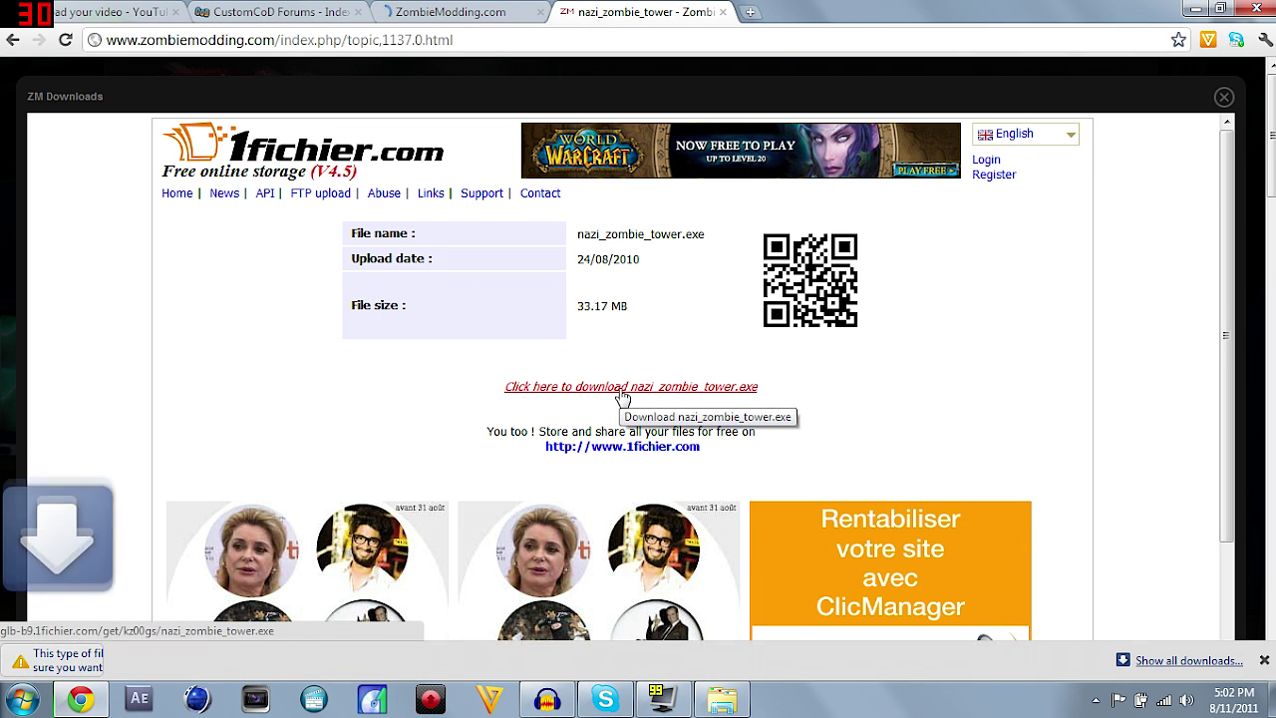
# Step: Keep the flagged nazi_zombie_tower.exe file so its download continues
pyautogui.click(334, 662)
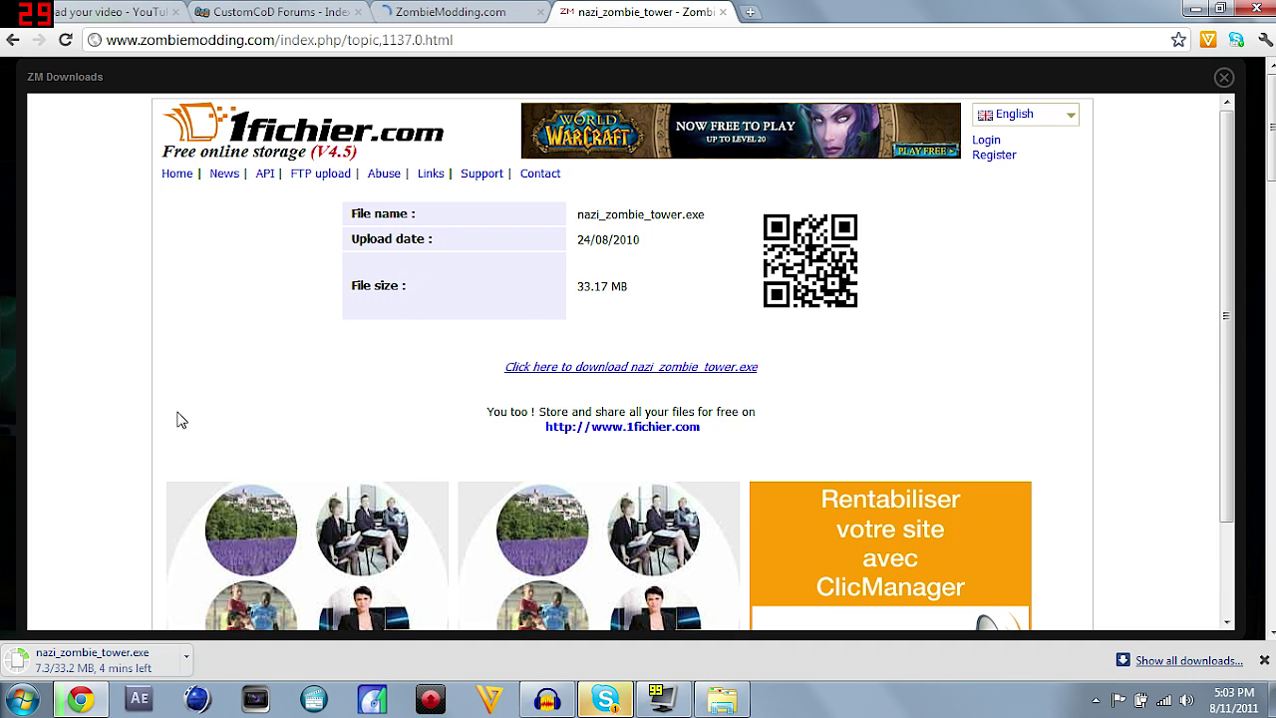
# Step: Close the tower topic tab and open CustomCoD's Nazi Zombie Maps download list
pyautogui.click(723, 12)
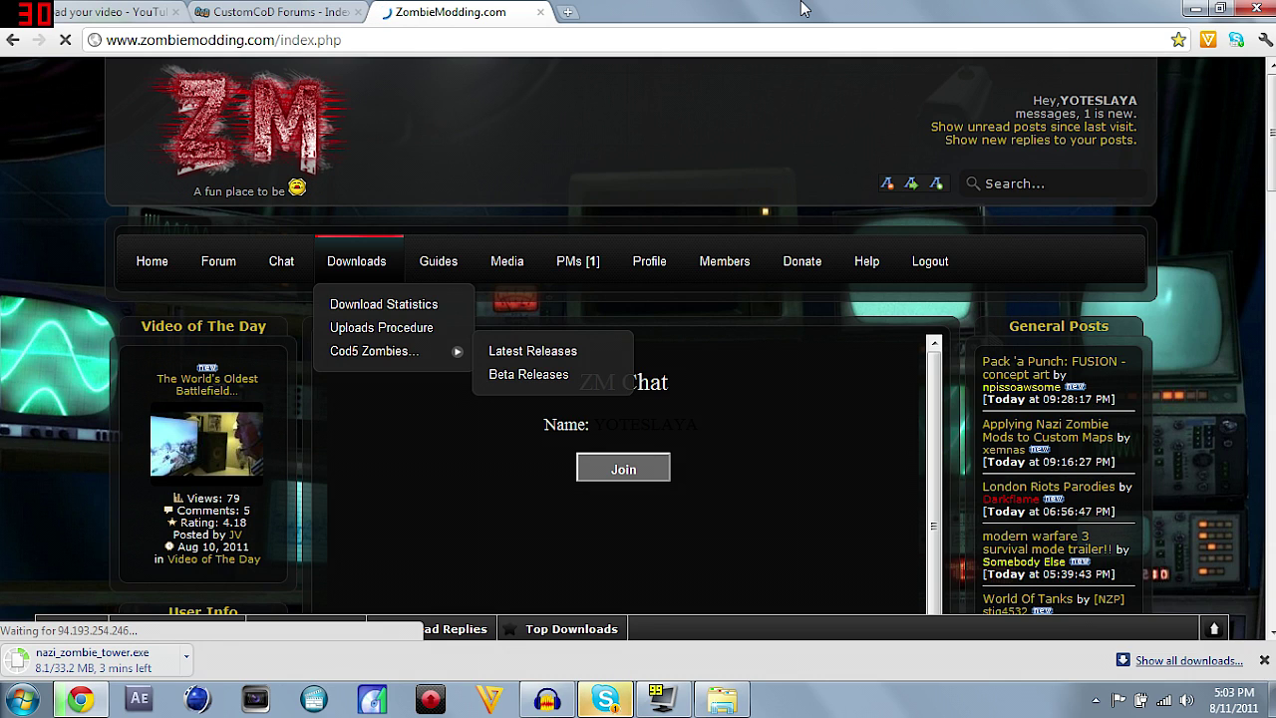
pyautogui.click(307, 8)
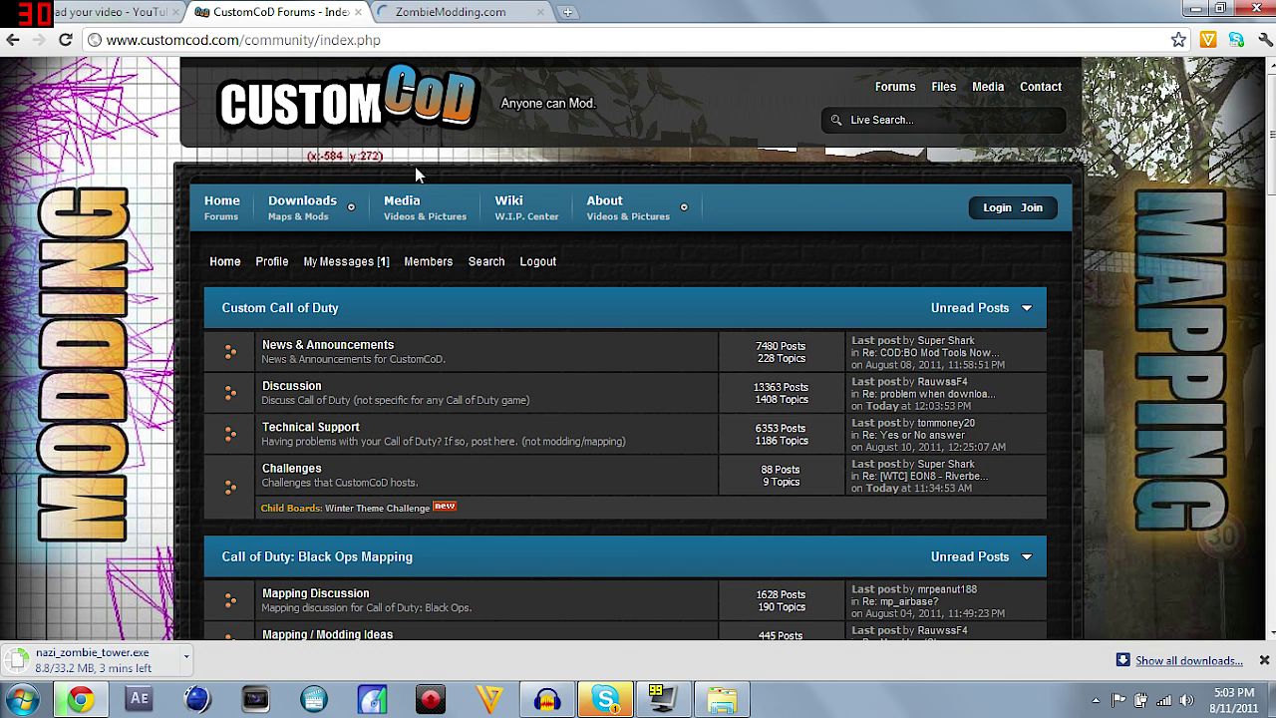
pyautogui.moveTo(313, 206)
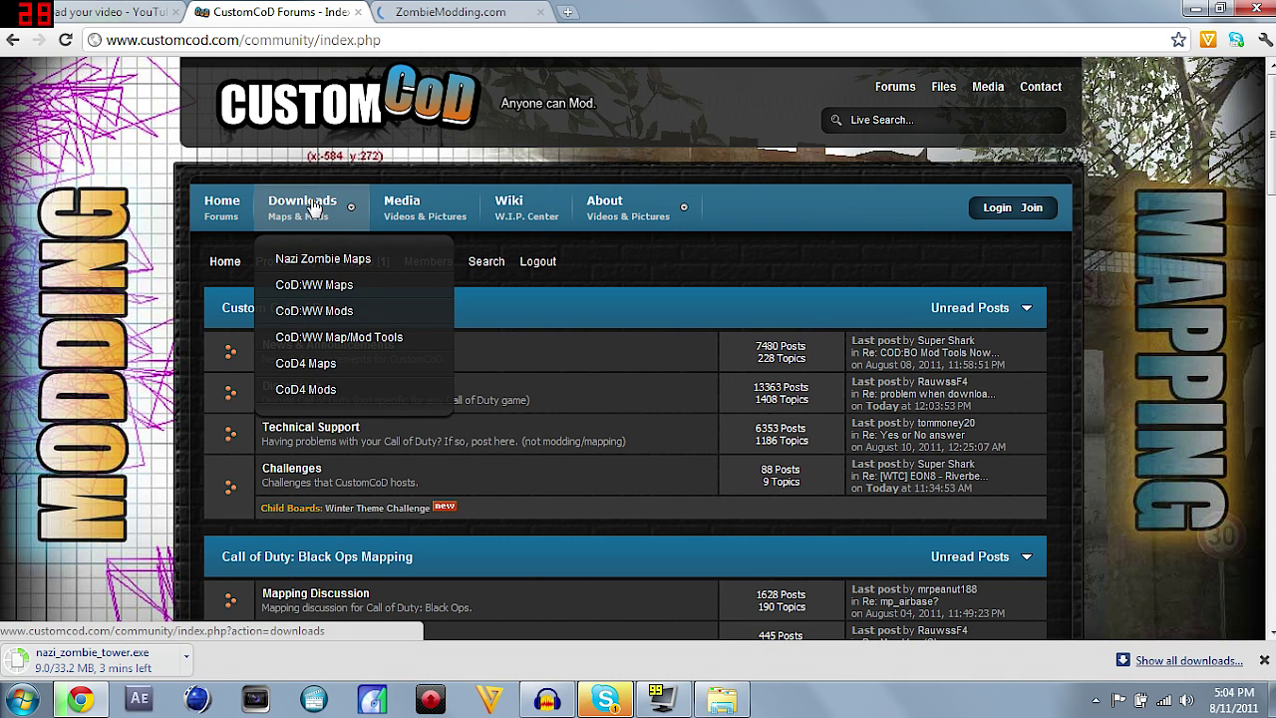
pyautogui.click(322, 262)
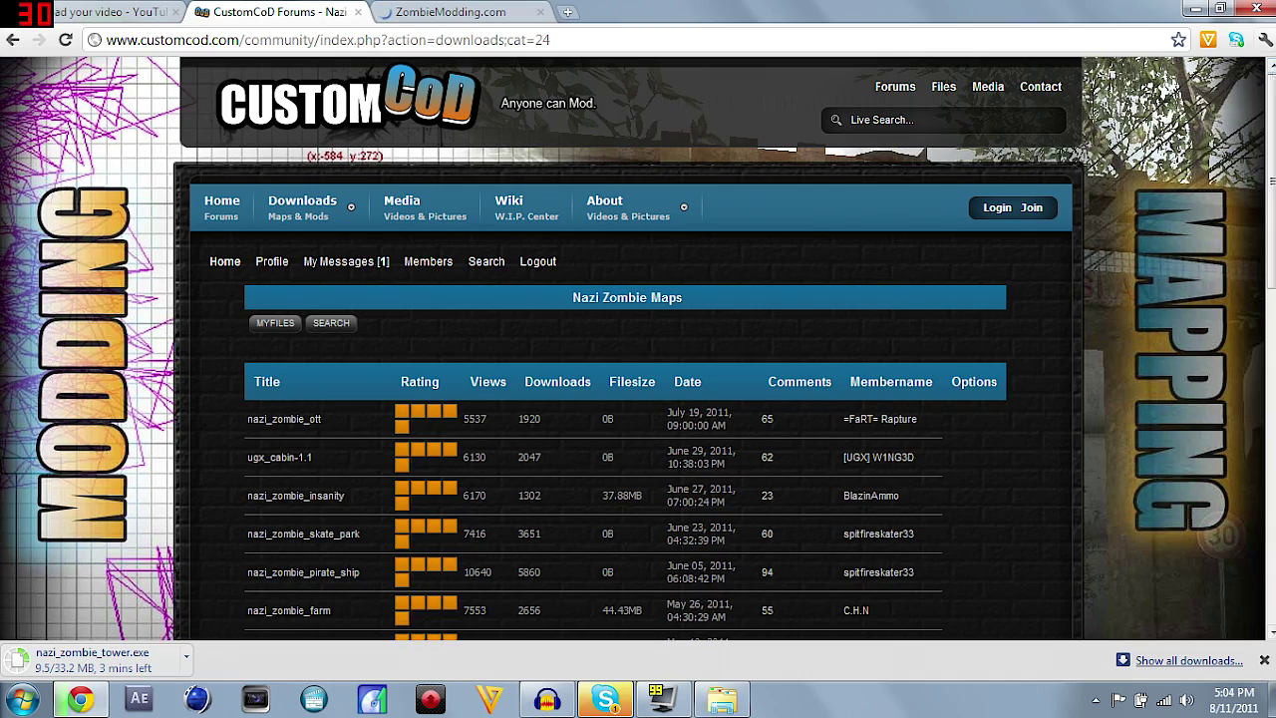
# Step: Go to page 2 of the Nazi Zombie Maps list
pyautogui.scroll(-3, 638, 349)
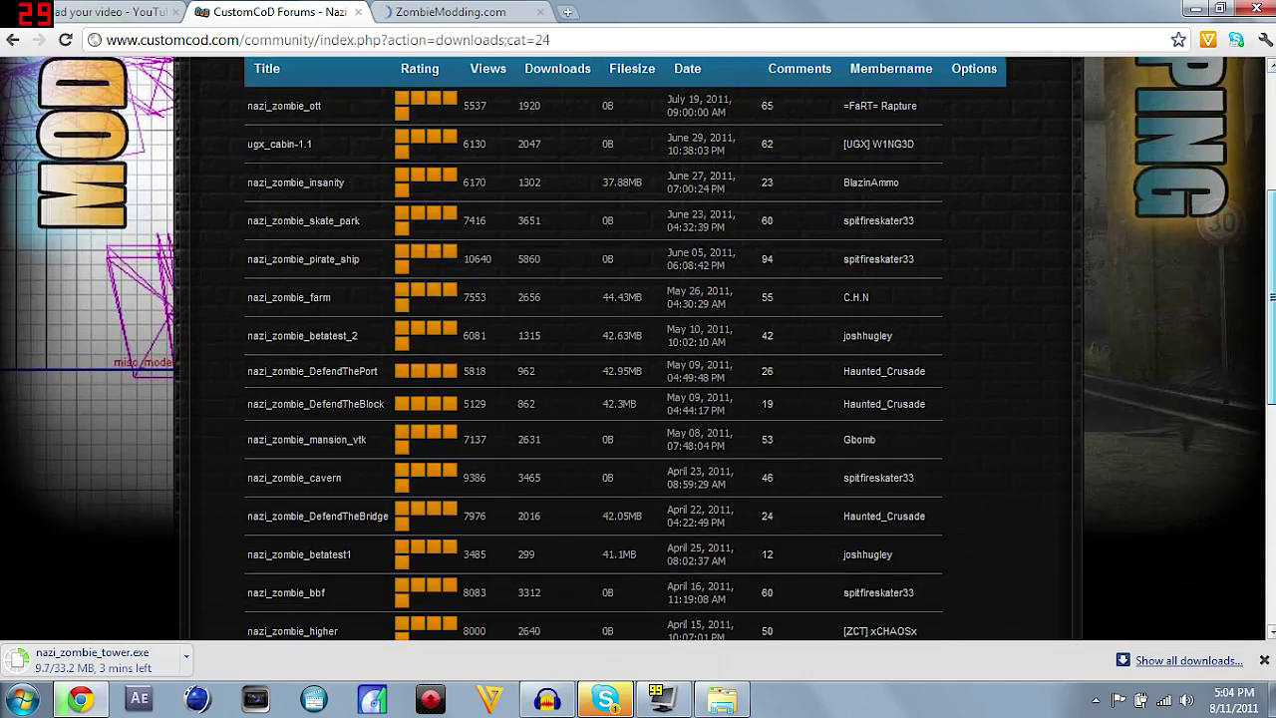
pyautogui.scroll(-3, 1273, 317)
pyautogui.scroll(-2, 1274, 317)
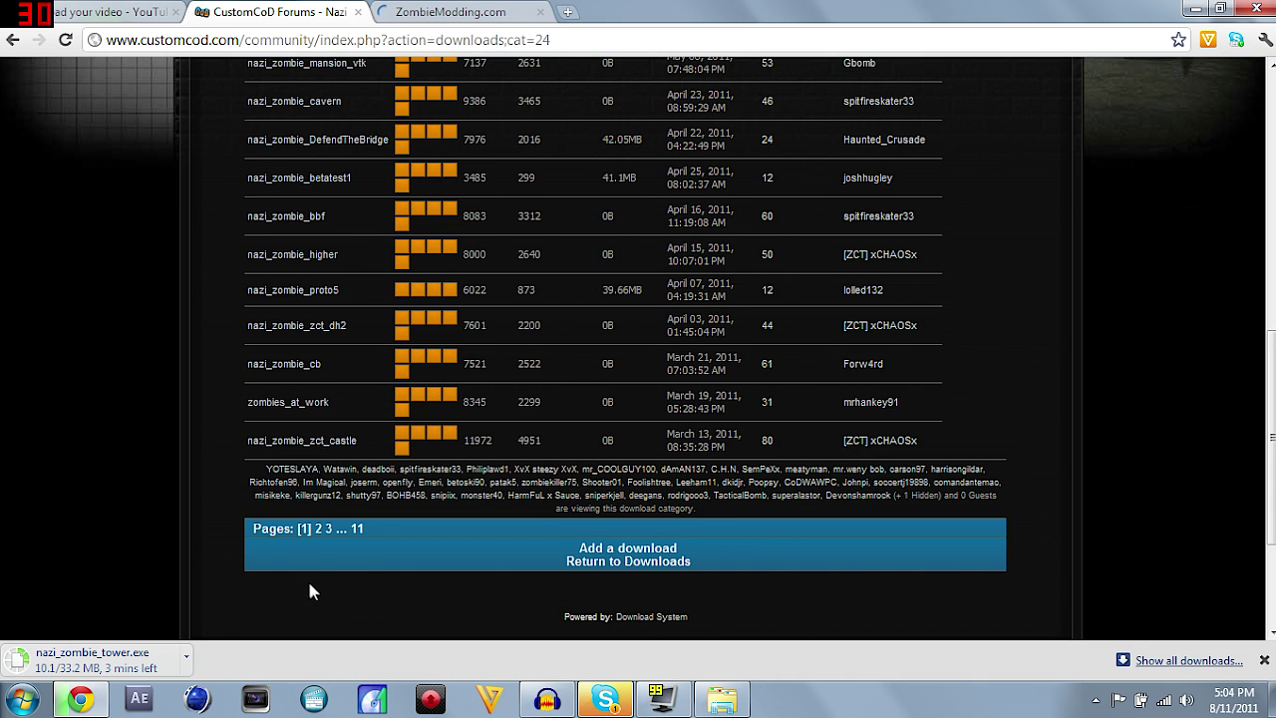
pyautogui.click(316, 534)
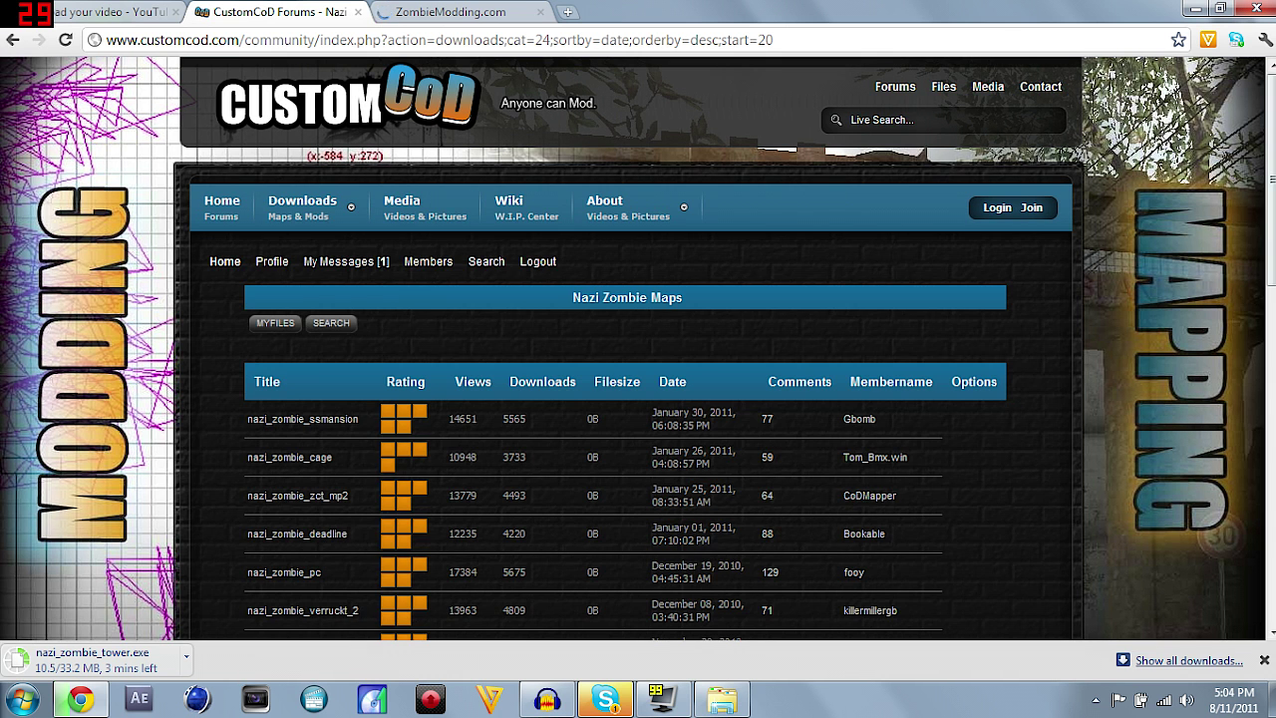
pyautogui.scroll(-1, 529, 379)
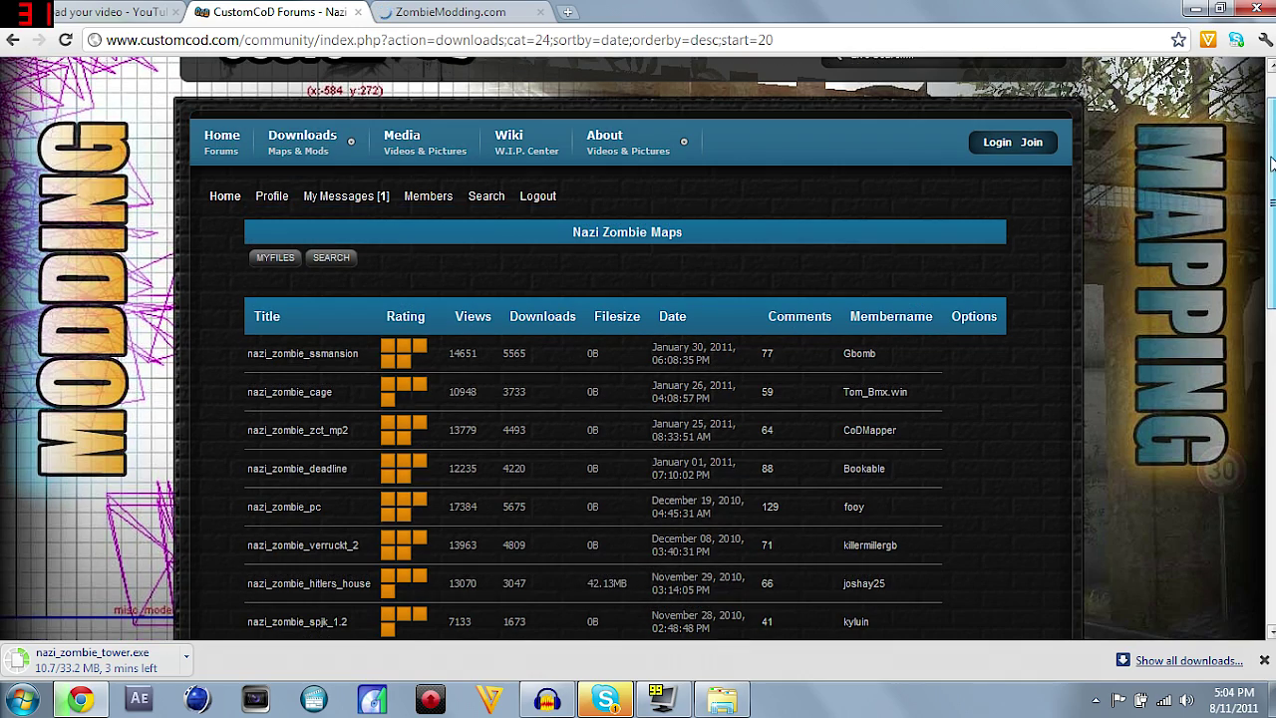
# Step: Open the nazi_zombie_deadline page and start downloading nazi_zombie_deadline.zip
pyautogui.click(302, 474)
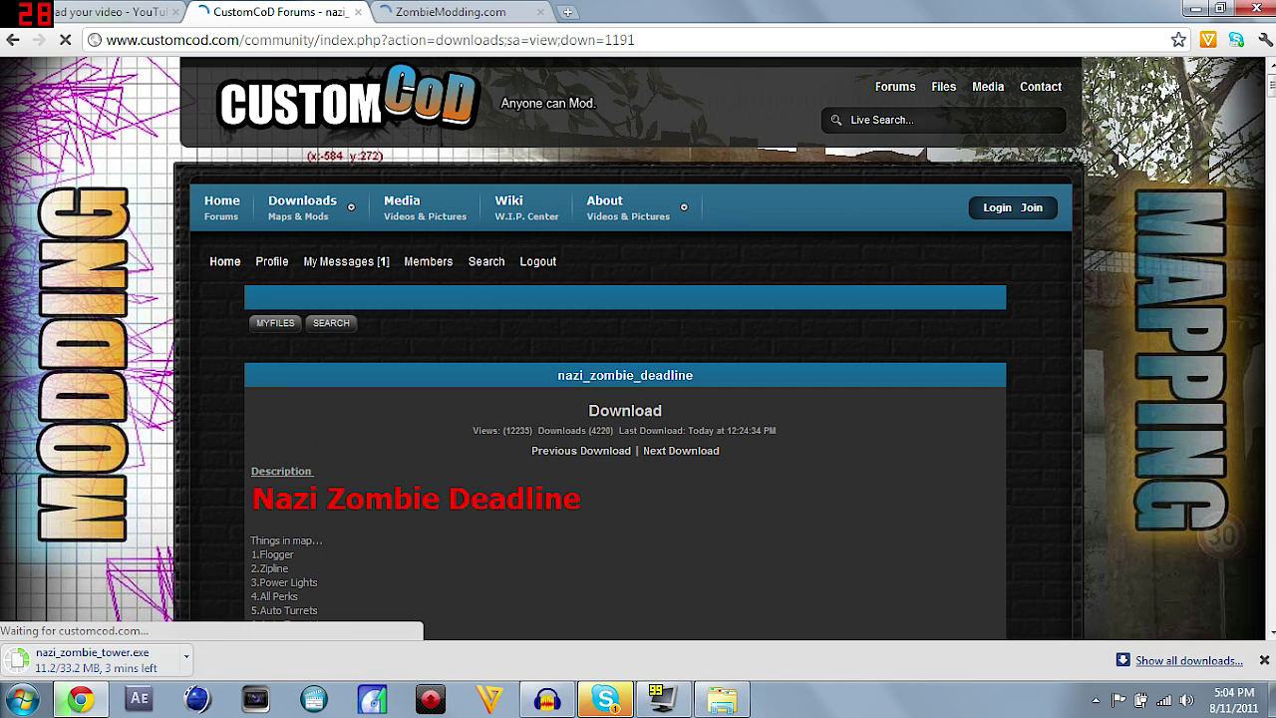
pyautogui.moveTo(1273, 85)
pyautogui.mouseDown()
pyautogui.moveTo(1273, 112)
pyautogui.moveTo(1272, 80)
pyautogui.mouseUp()
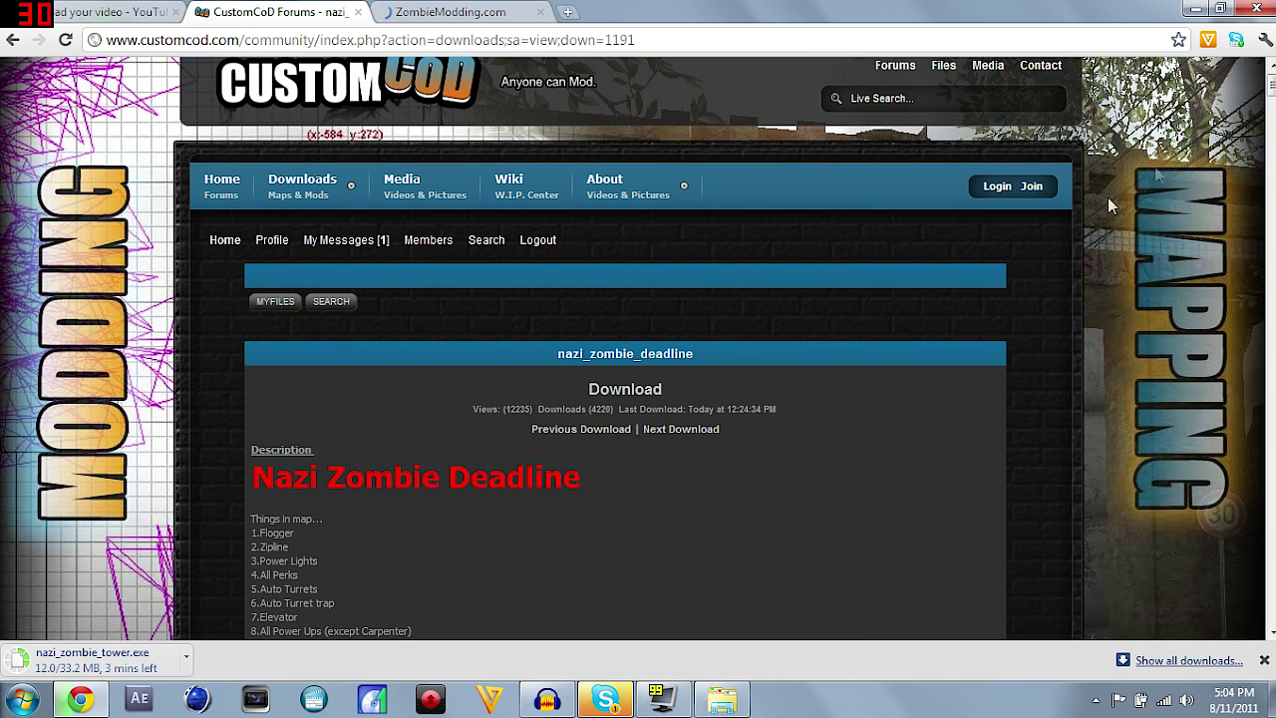
pyautogui.click(625, 390)
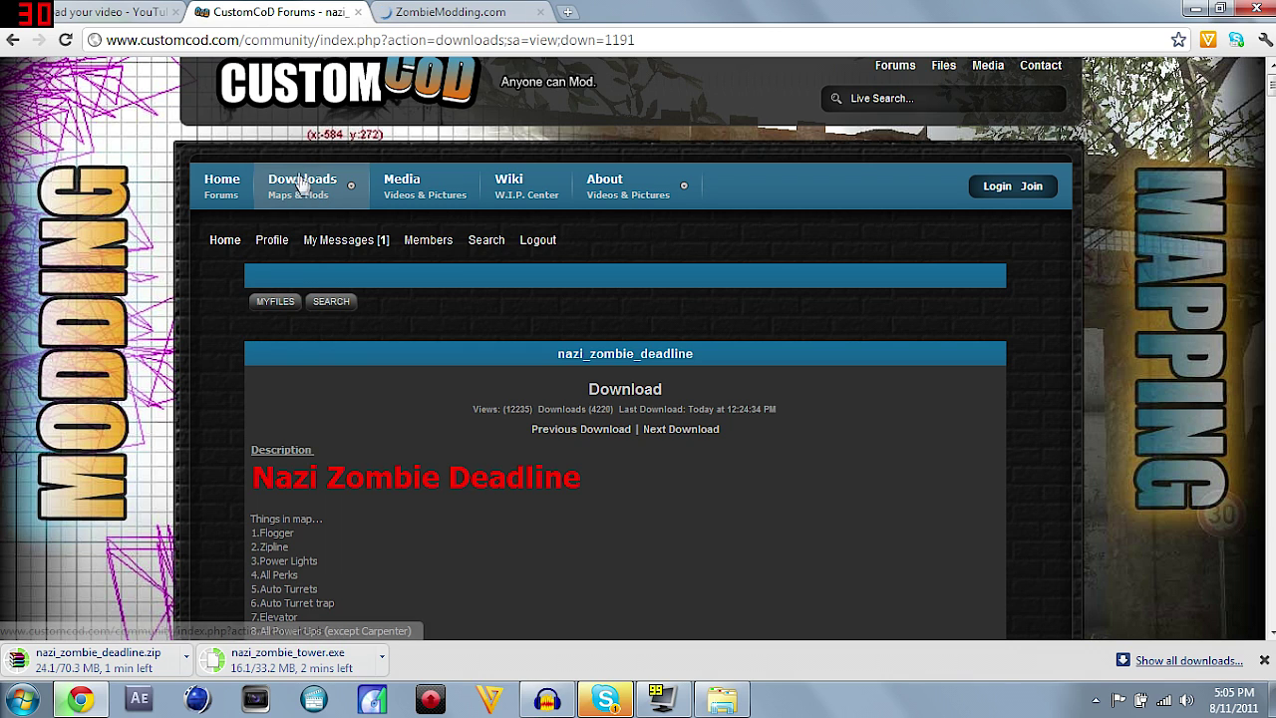
pyautogui.moveTo(304, 188)
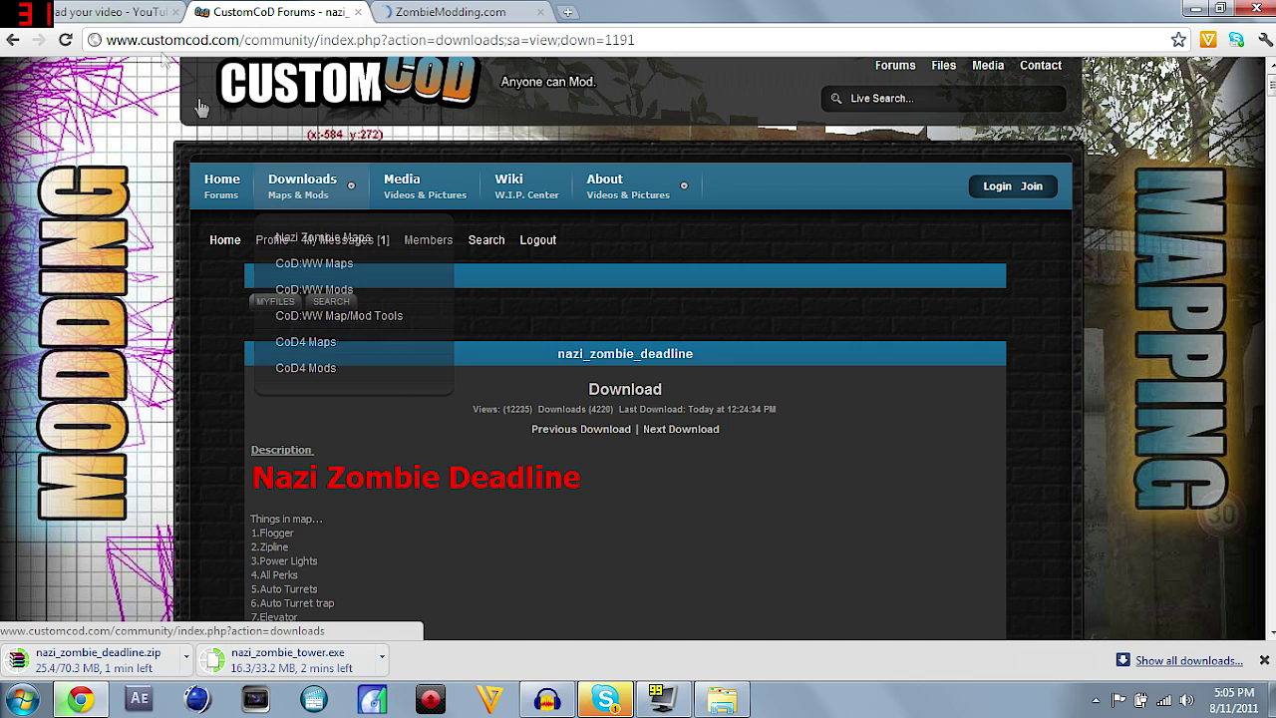
# Step: Check the YouTube tab, return to CustomCoD, and restore Chrome to a smaller window
pyautogui.click(103, 14)
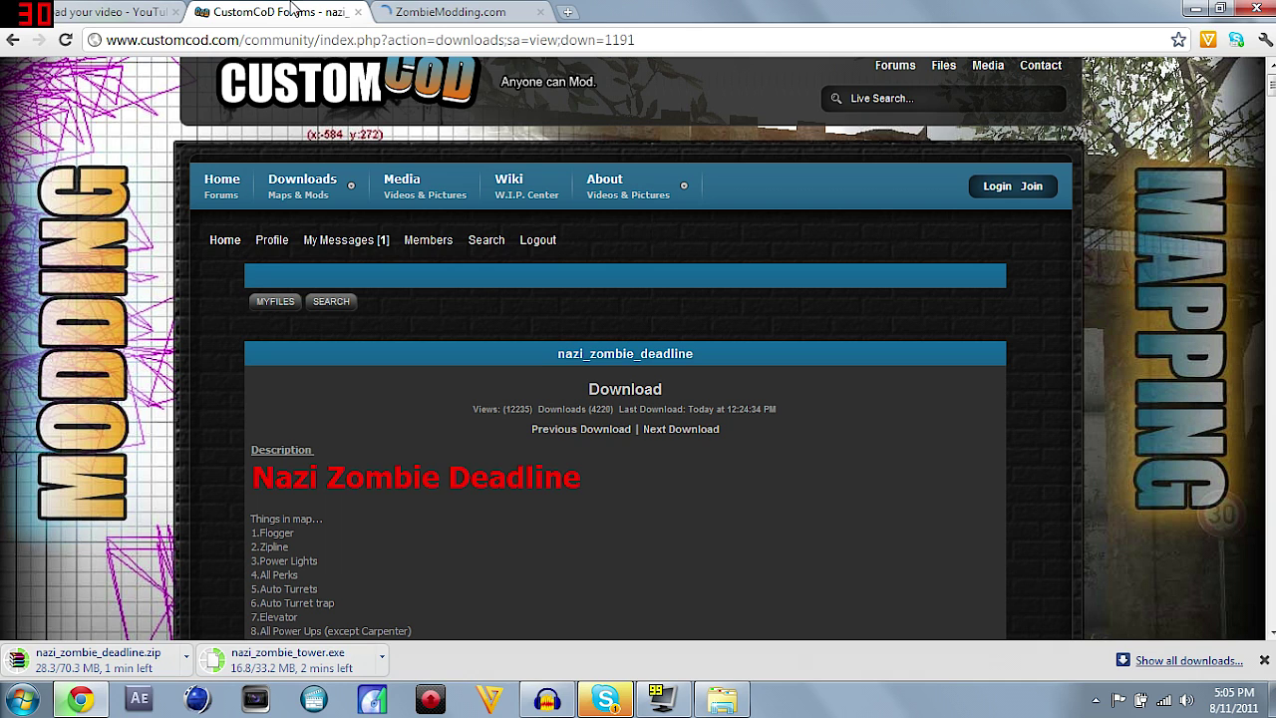
pyautogui.click(274, 12)
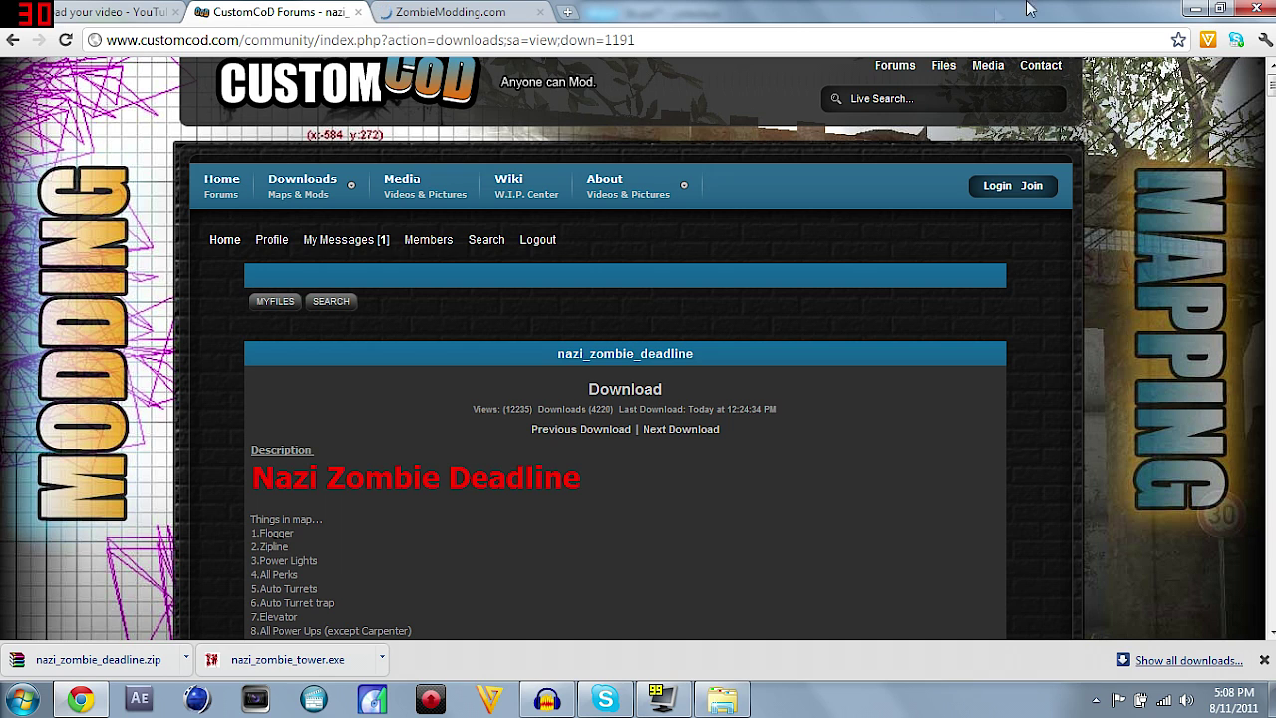
pyautogui.click(1218, 9)
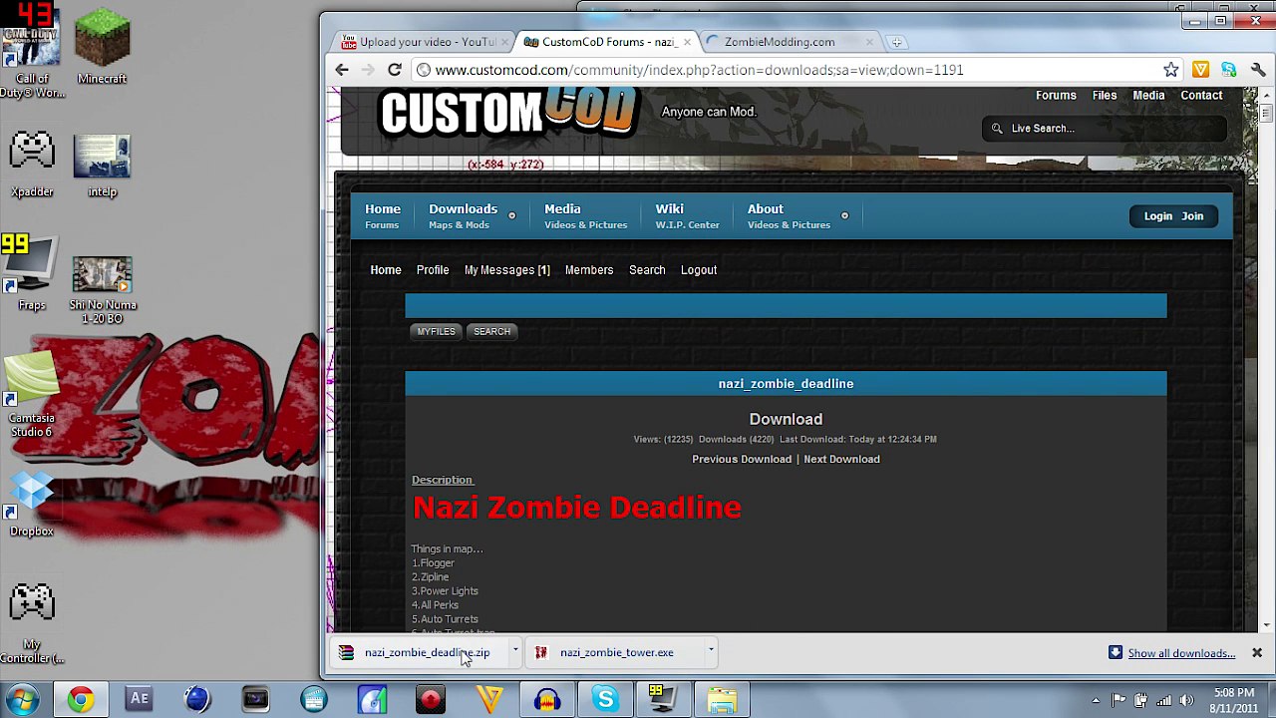
# Step: Put both downloaded map files on the desktop, minimize Chrome, close Skype, and move the tower icon up
pyautogui.moveTo(426, 653); pyautogui.dragTo(199, 419)
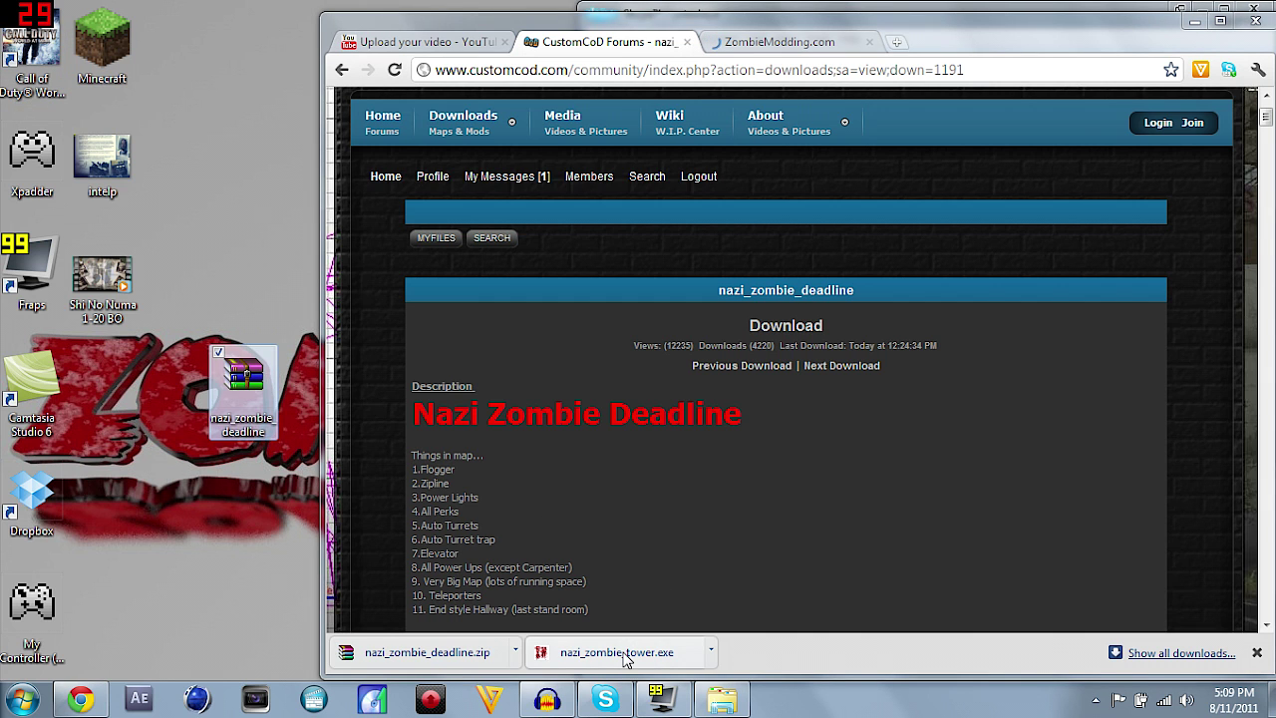
pyautogui.moveTo(611, 652); pyautogui.dragTo(256, 463)
pyautogui.click(1195, 20)
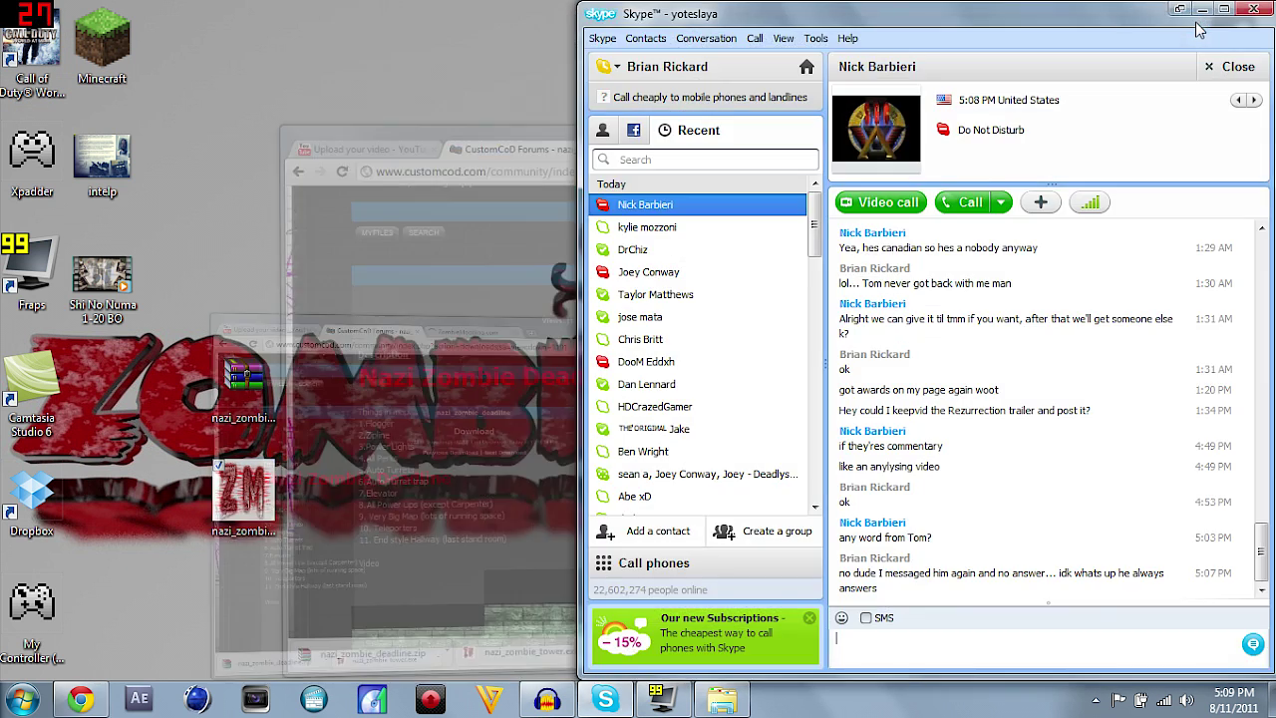
pyautogui.click(1252, 10)
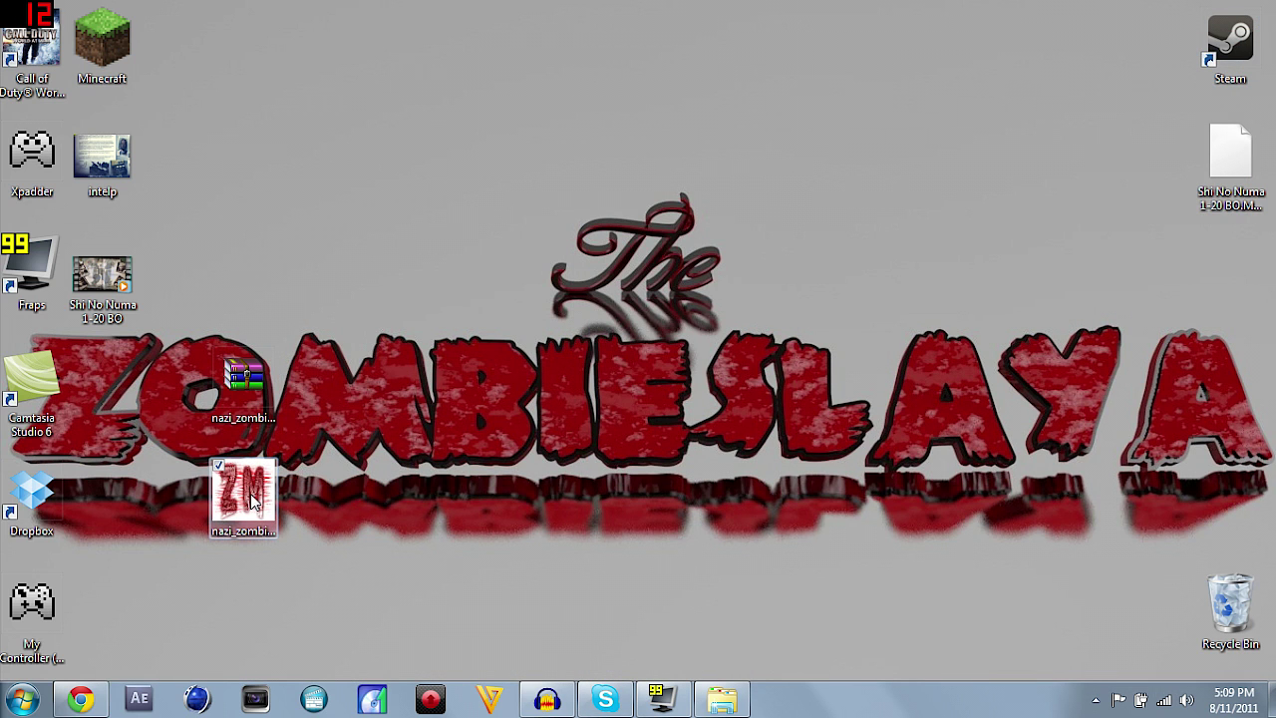
pyautogui.moveTo(253, 502); pyautogui.dragTo(341, 123)
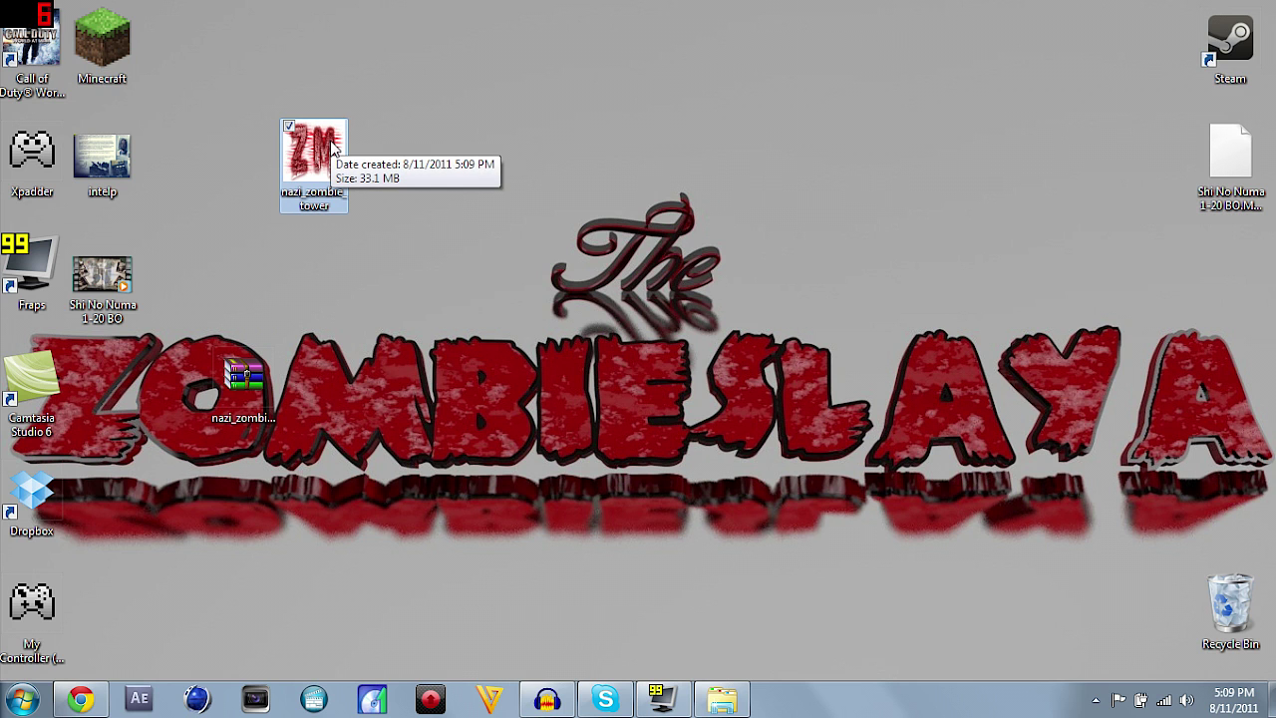
# Step: Run the nazi_zombie_tower installer on Windows 7, installing the map into the codwaw mods folder
pyautogui.doubleClick(332, 155)
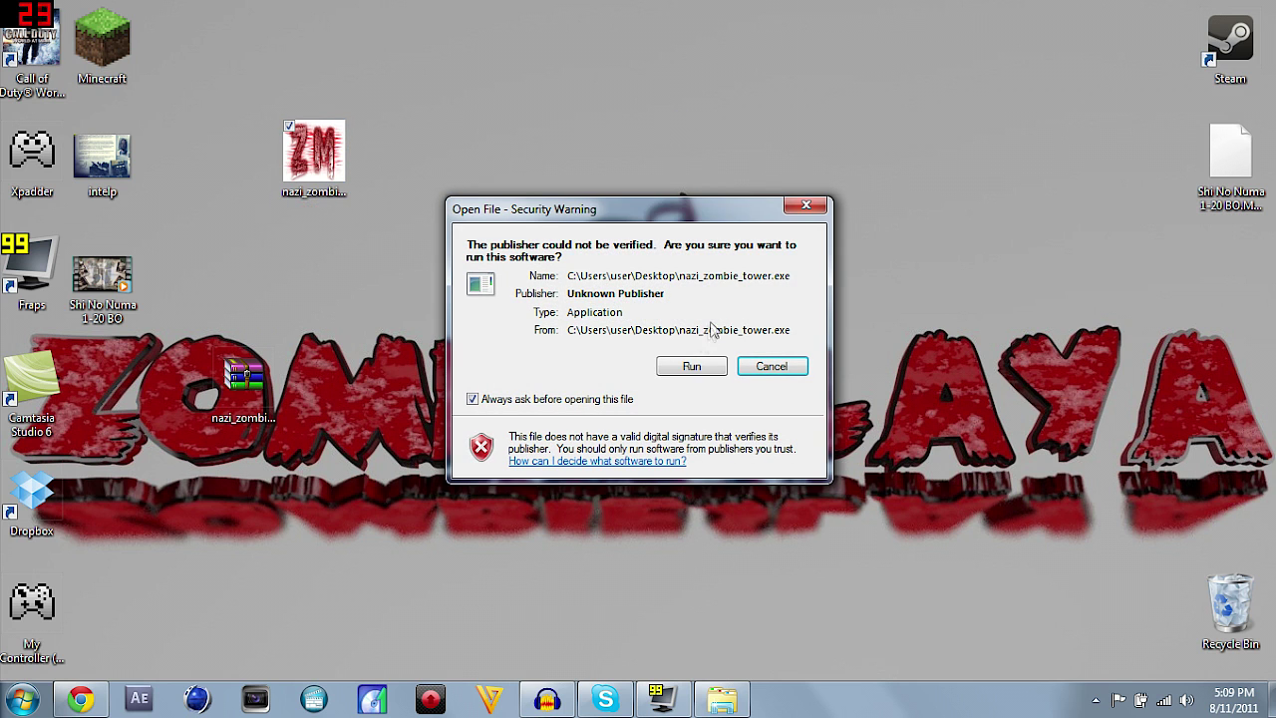
pyautogui.click(692, 366)
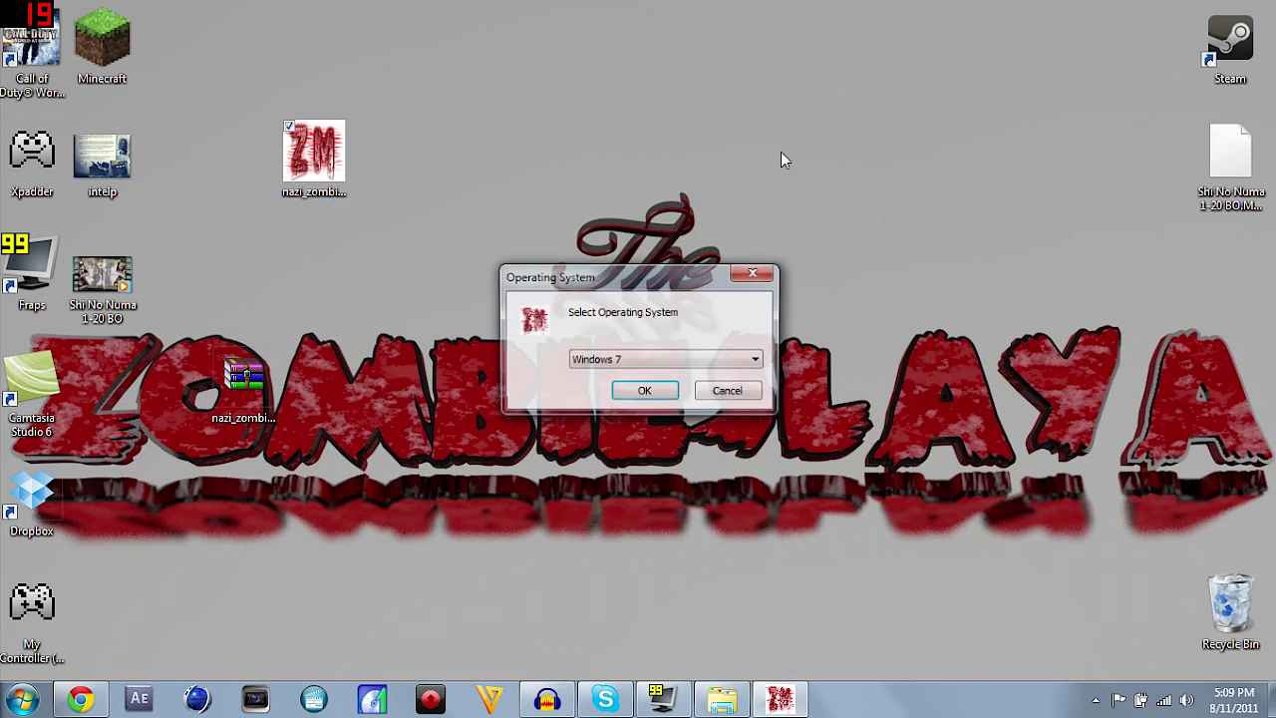
pyautogui.click(757, 360)
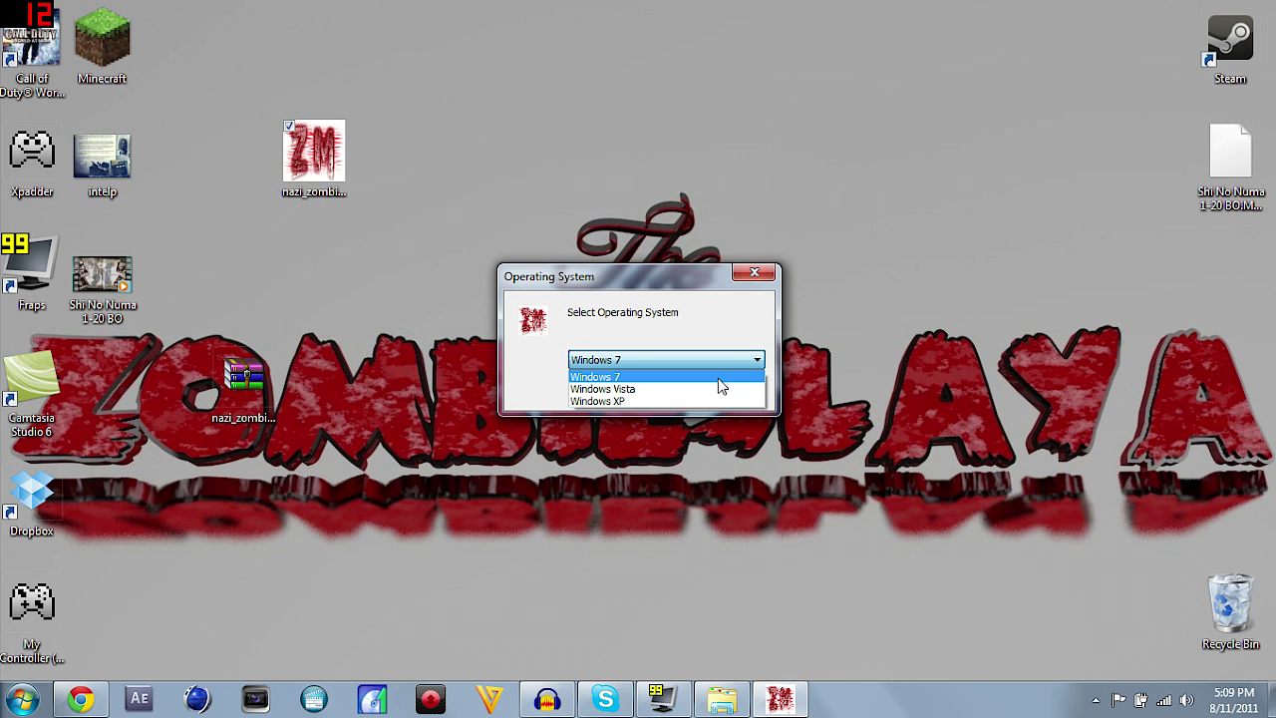
pyautogui.click(718, 379)
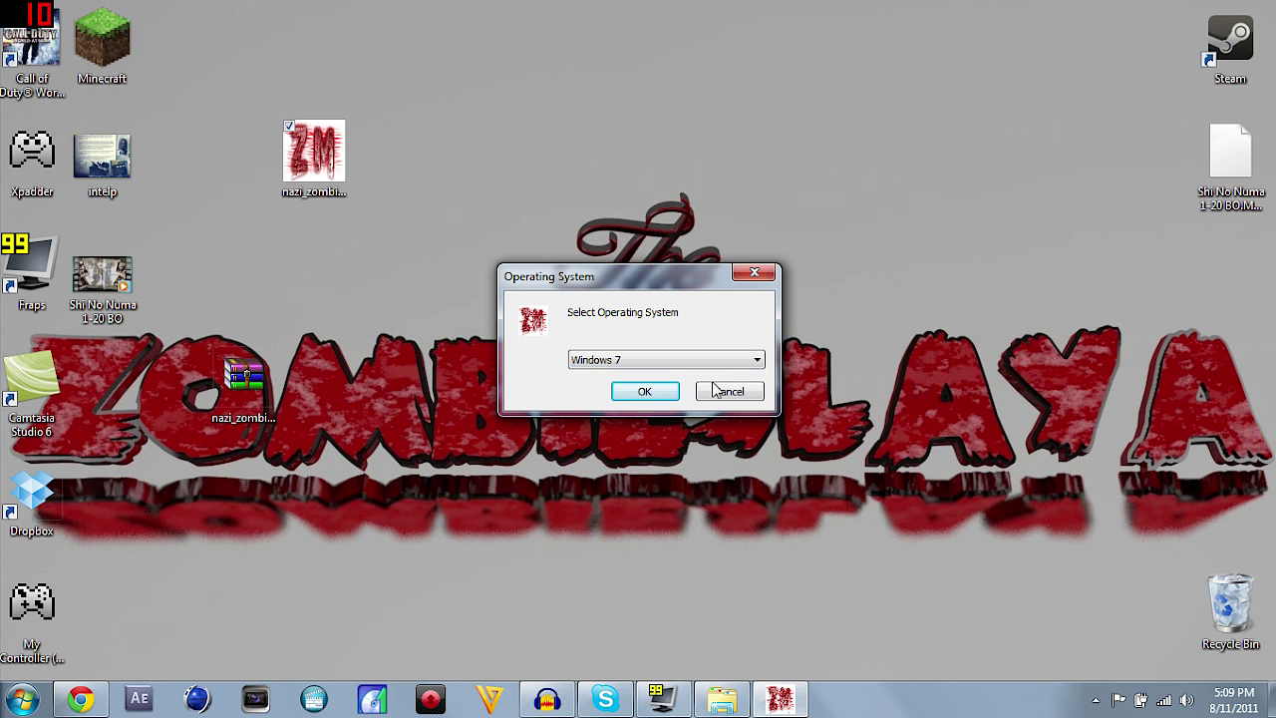
pyautogui.click(645, 390)
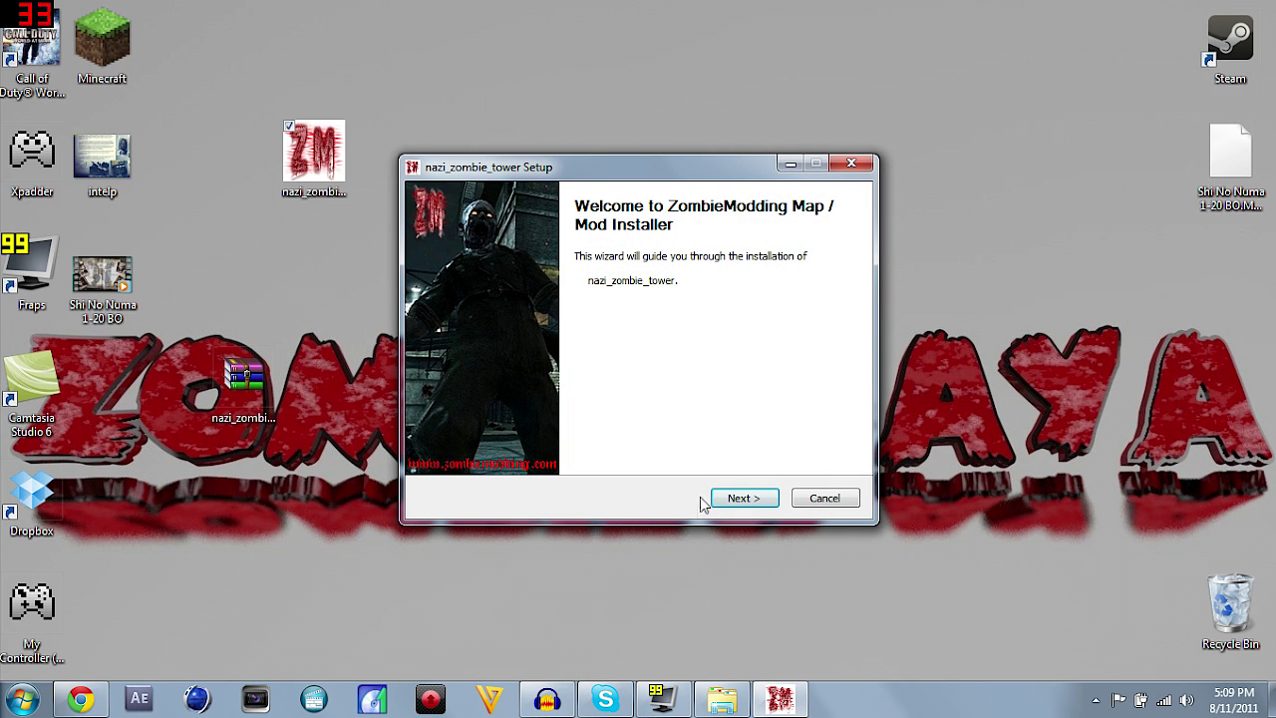
pyautogui.click(744, 498)
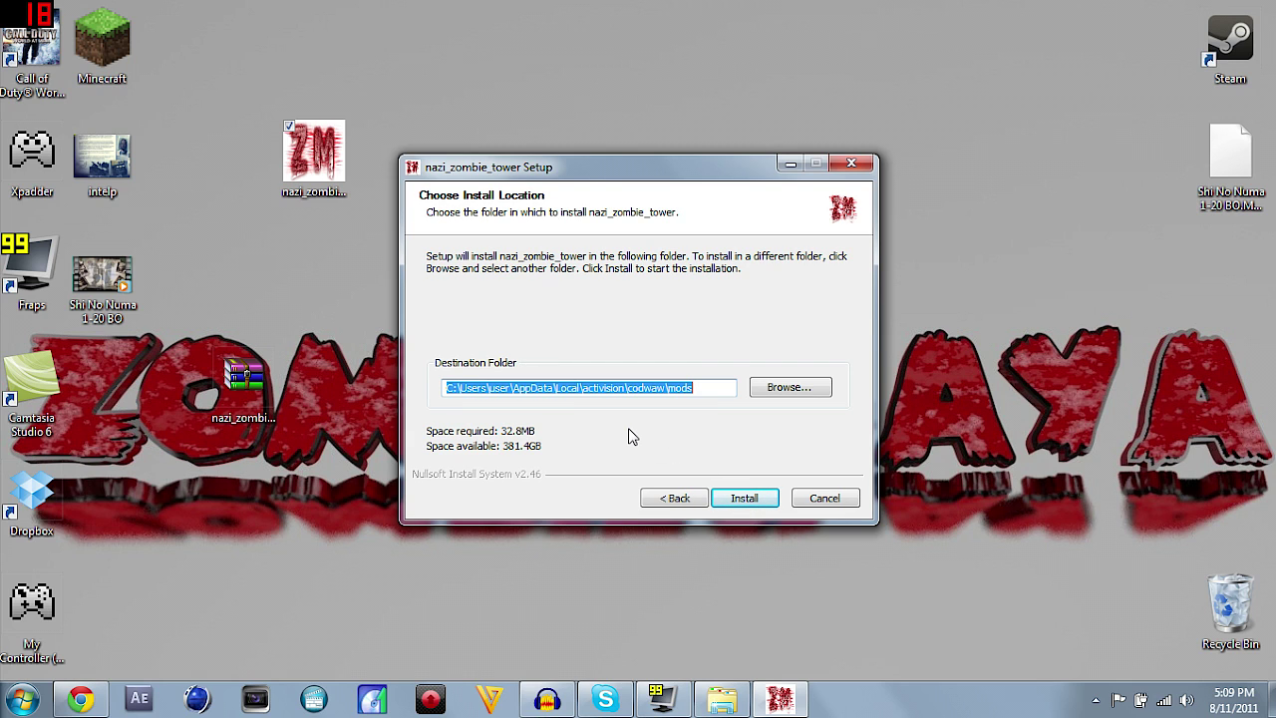
pyautogui.click(746, 498)
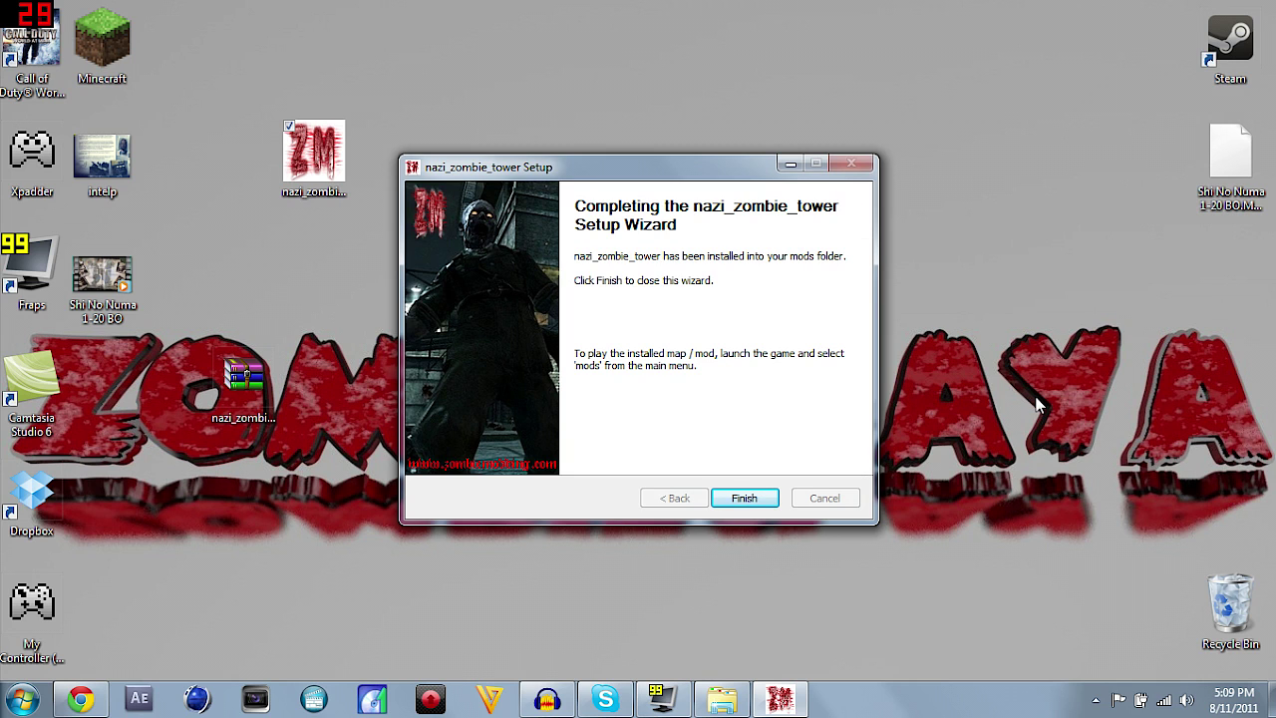
pyautogui.click(750, 501)
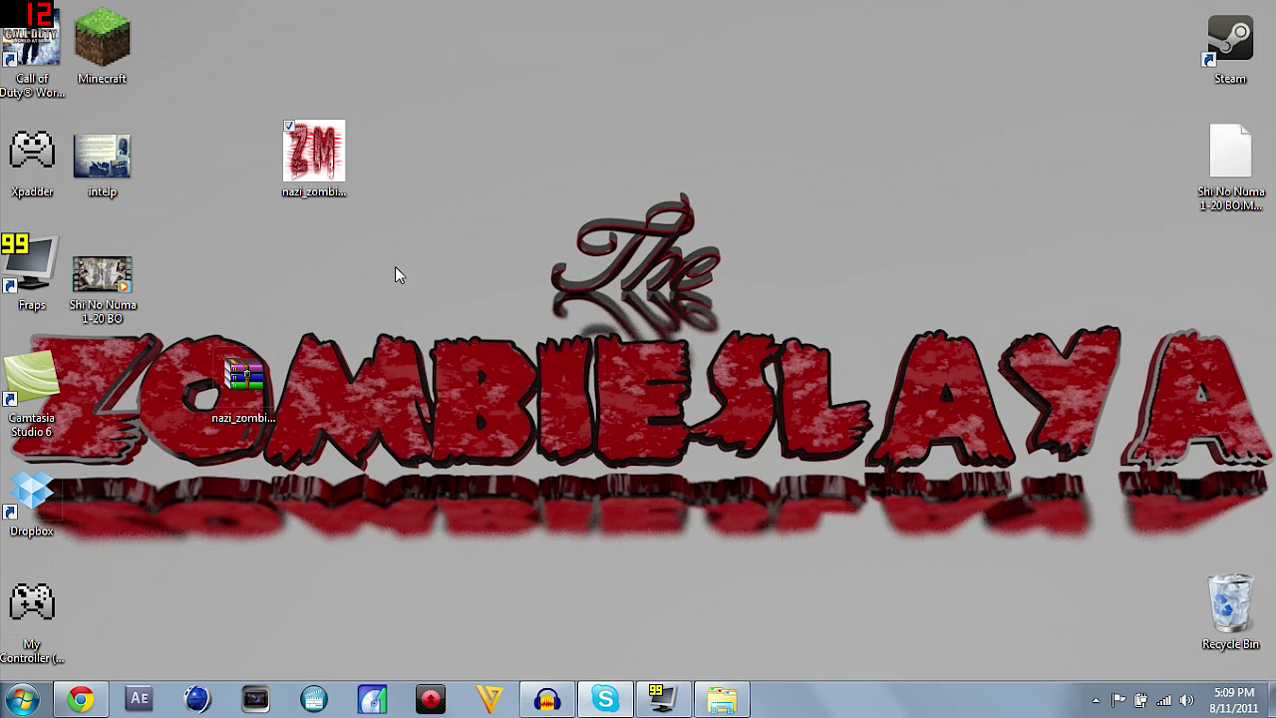
# Step: Delete the nazi_zombie_tower installer to the Recycle Bin and select the deadline archive
pyautogui.rightClick(344, 172)
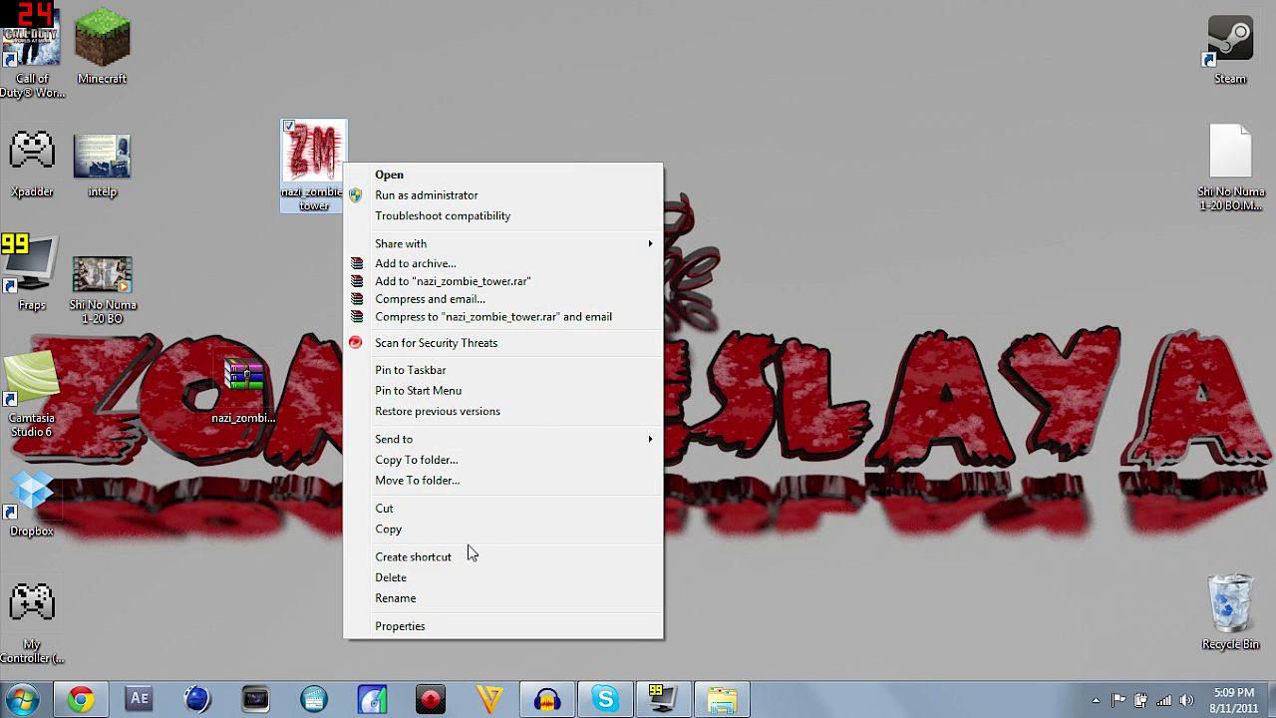
pyautogui.click(453, 578)
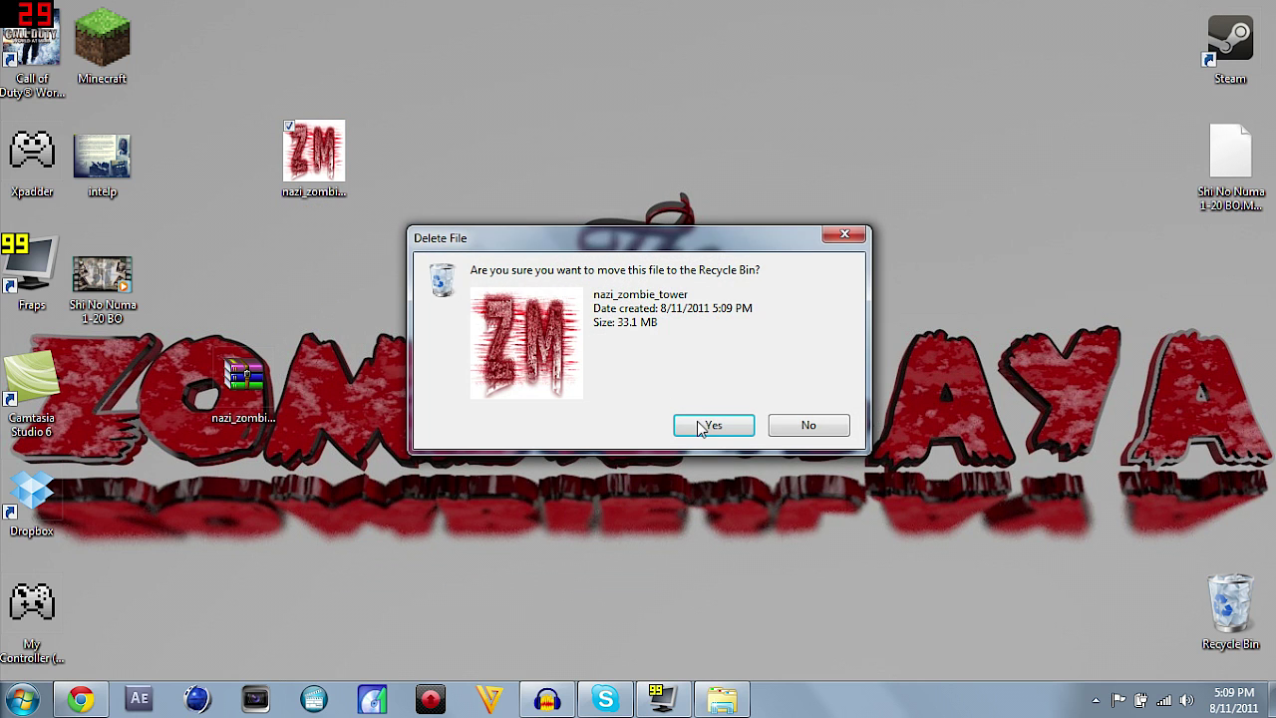
pyautogui.click(708, 420)
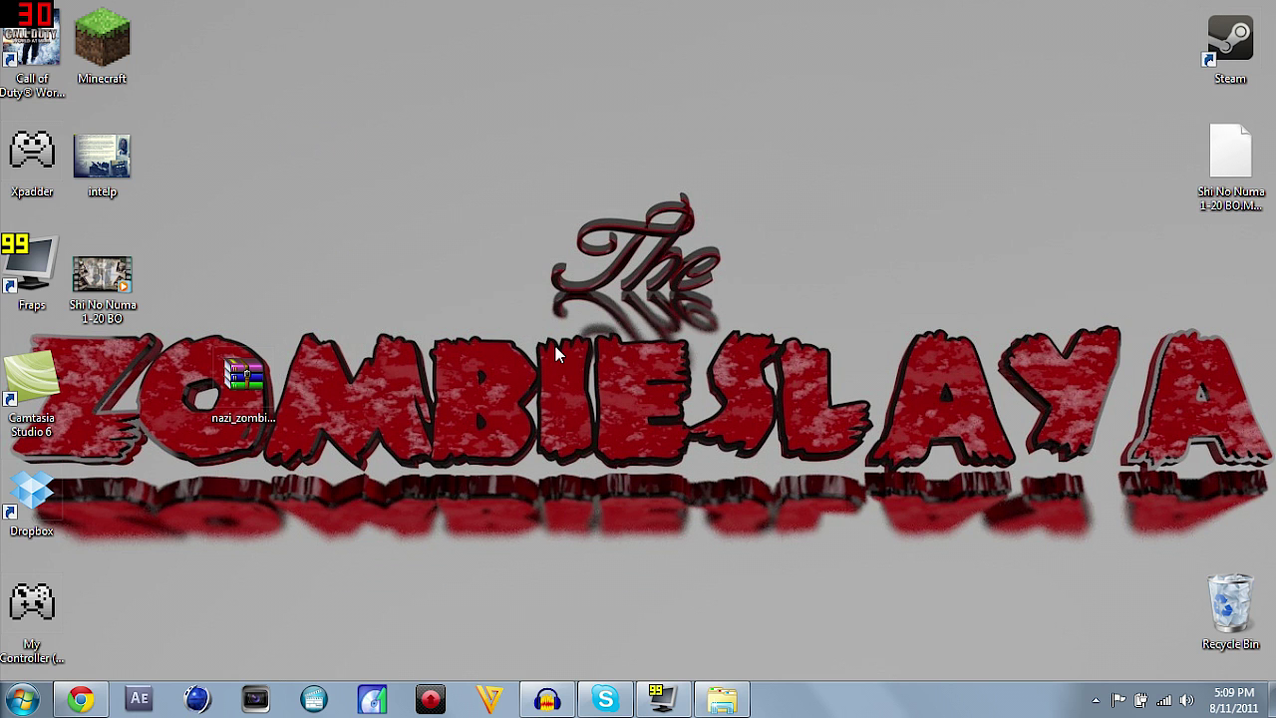
pyautogui.click(244, 377)
# Step: Use WinRAR's Extract files to unpack nazi_zombie_deadline into AppData\Local\Activision\CoDWaW\mods
pyautogui.moveTo(251, 292); pyautogui.dragTo(397, 175)
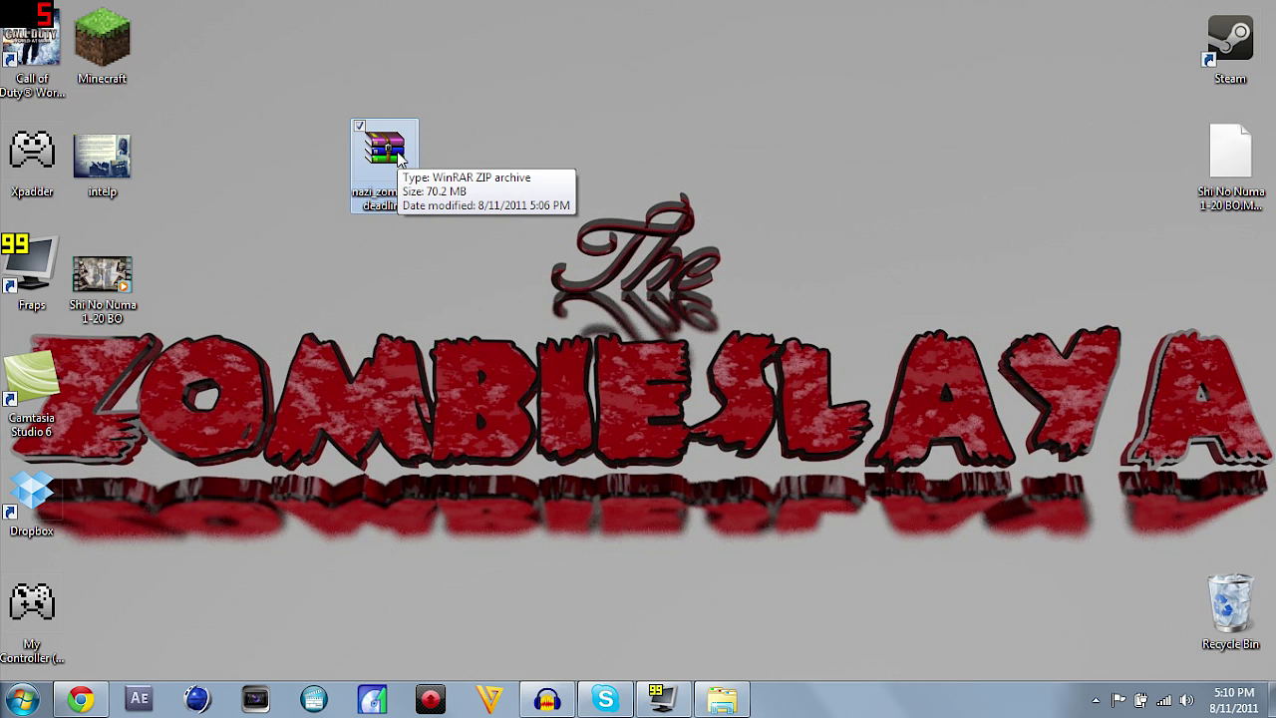
pyautogui.rightClick(399, 159)
pyautogui.click(504, 190)
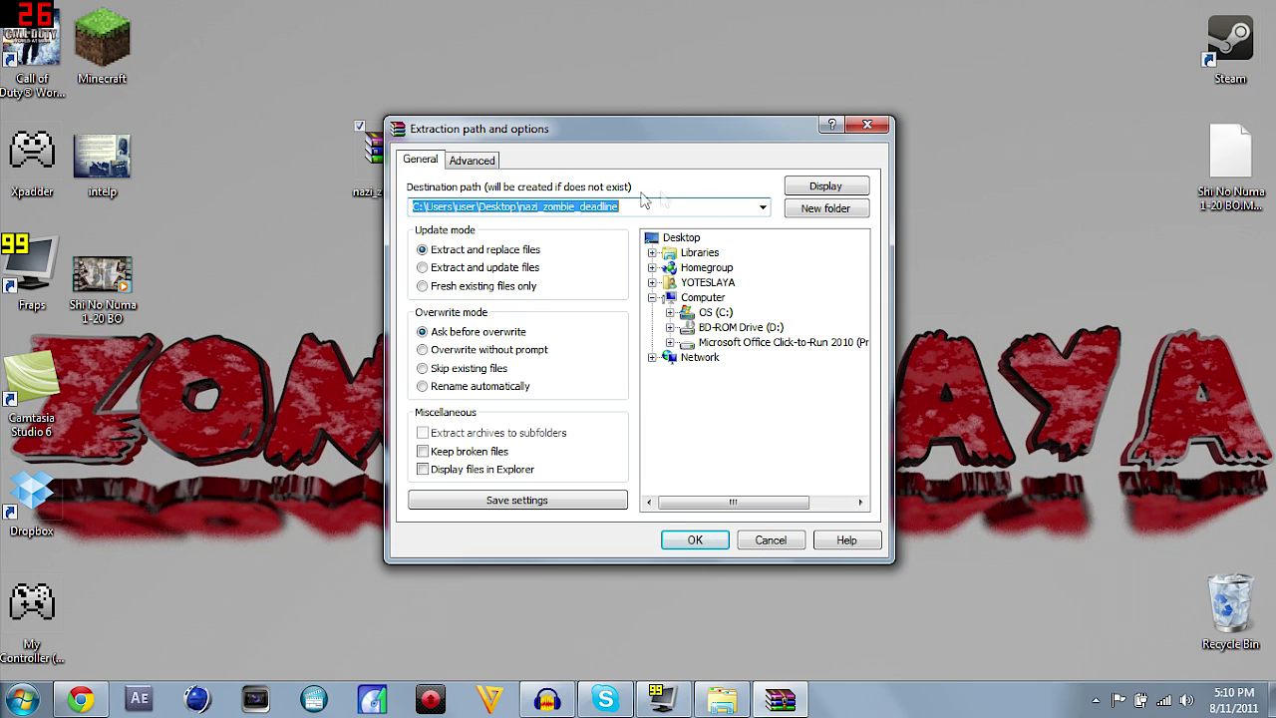
pyautogui.click(763, 208)
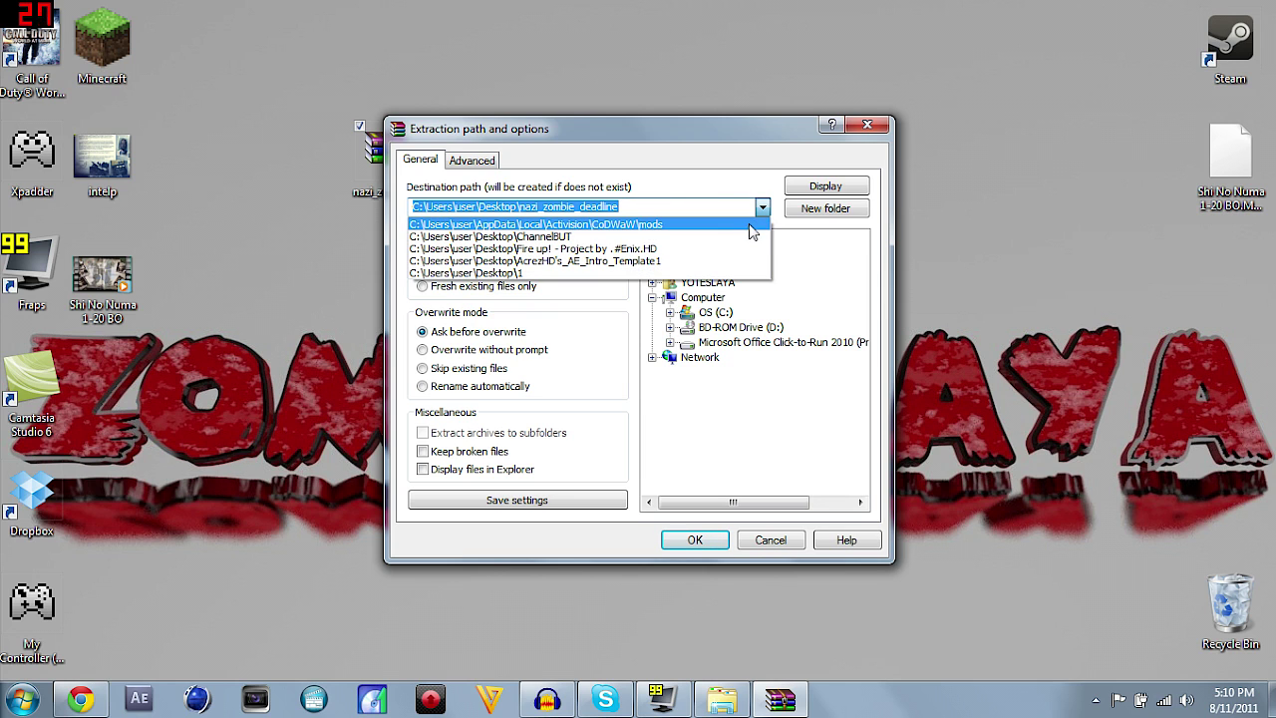
pyautogui.click(747, 224)
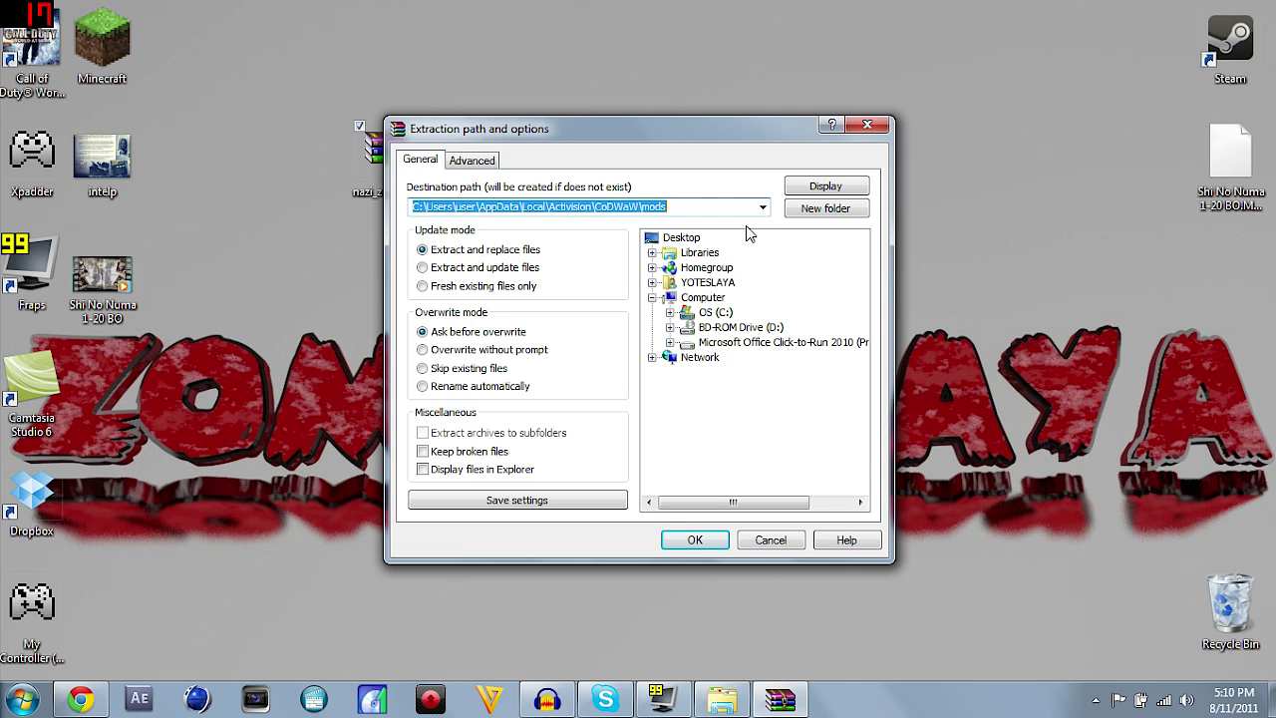
pyautogui.click(688, 540)
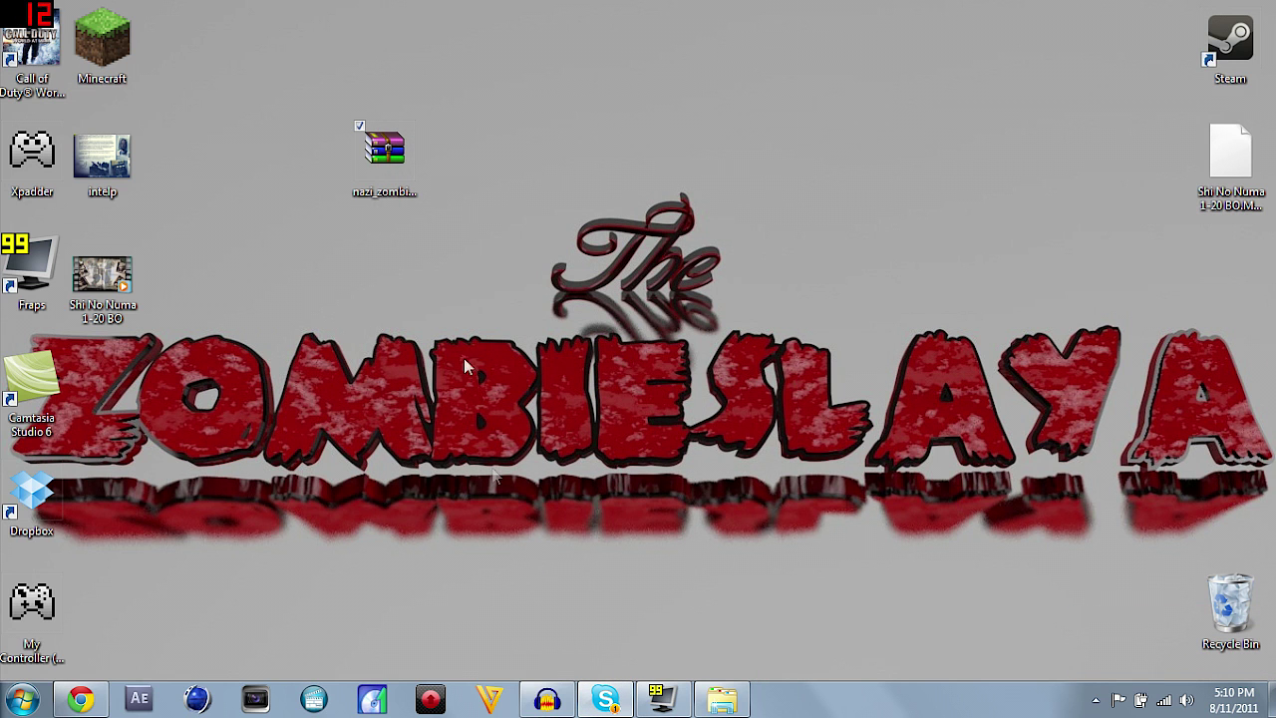
# Step: Delete the nazi_zombie_deadline archive and launch Call of Duty: World at War from the desktop
pyautogui.rightClick(387, 151)
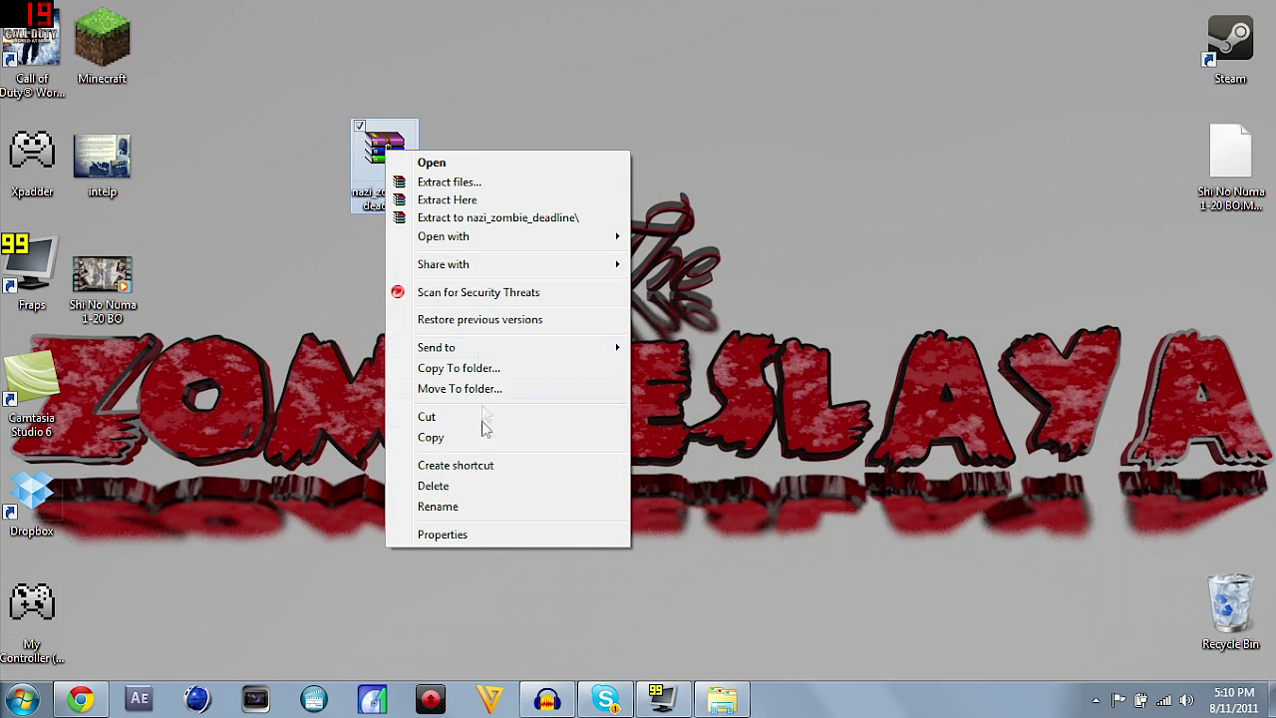
pyautogui.click(469, 487)
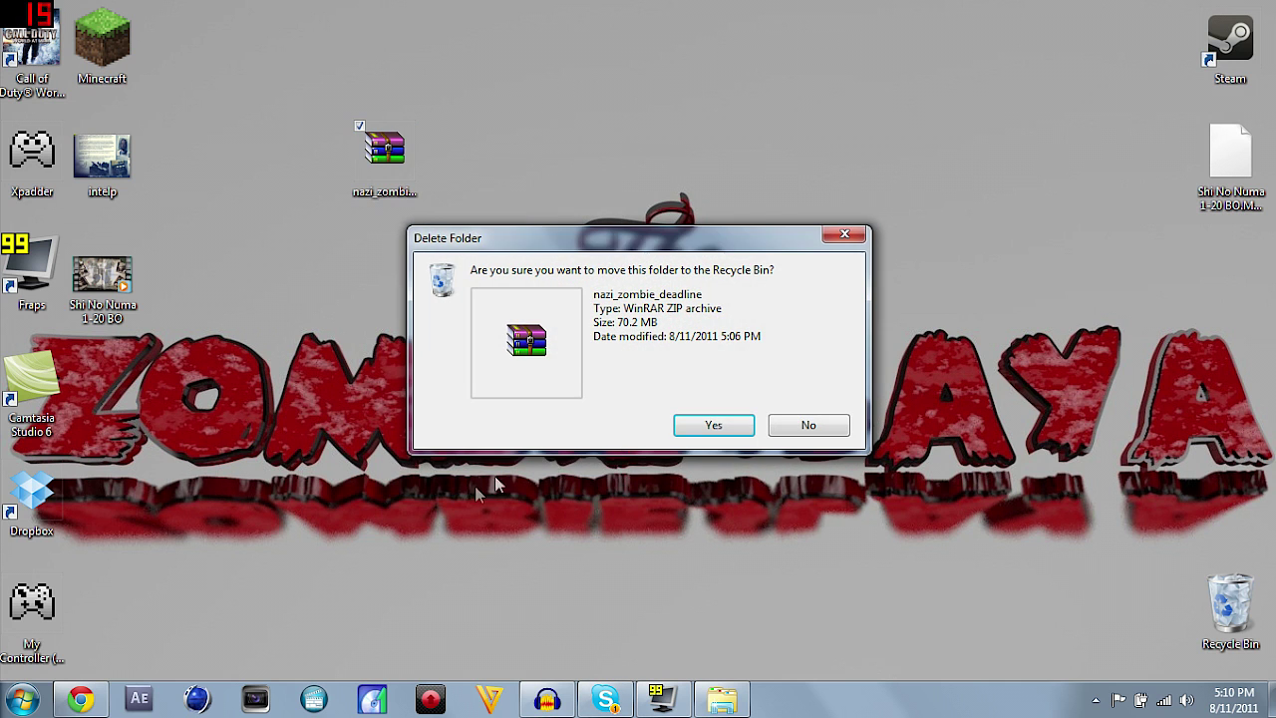
pyautogui.click(731, 429)
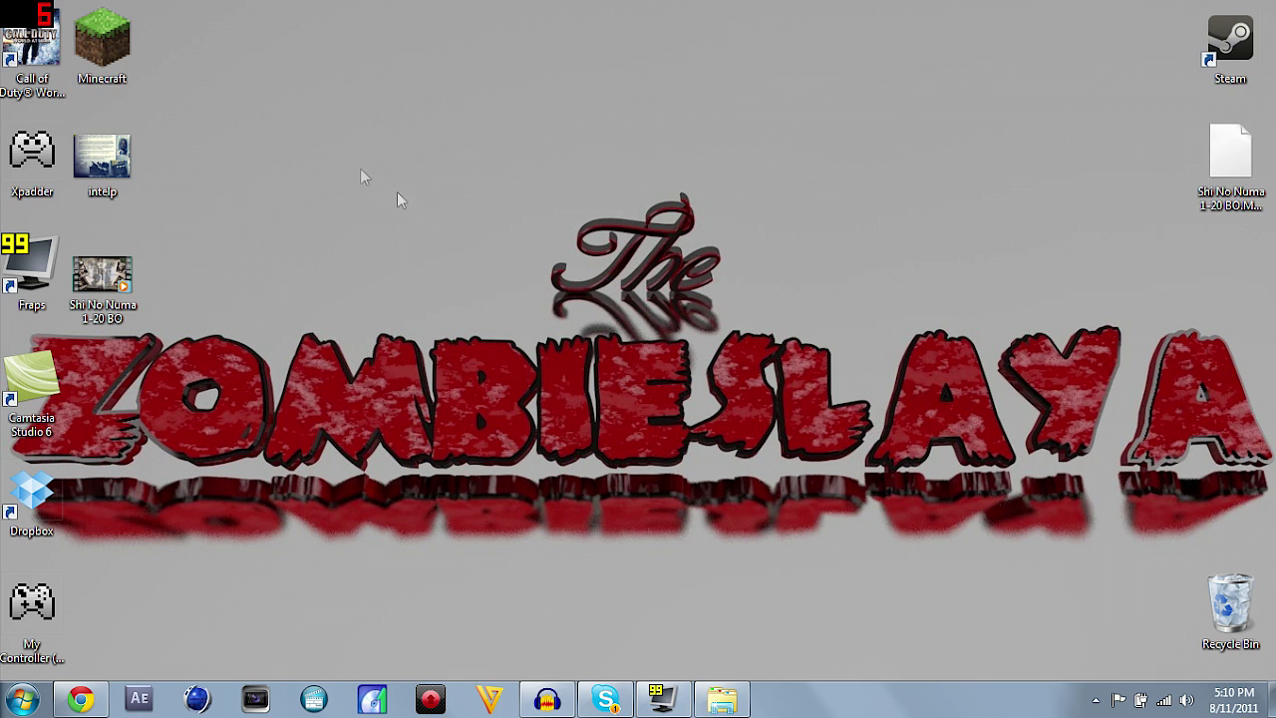
pyautogui.click(43, 75)
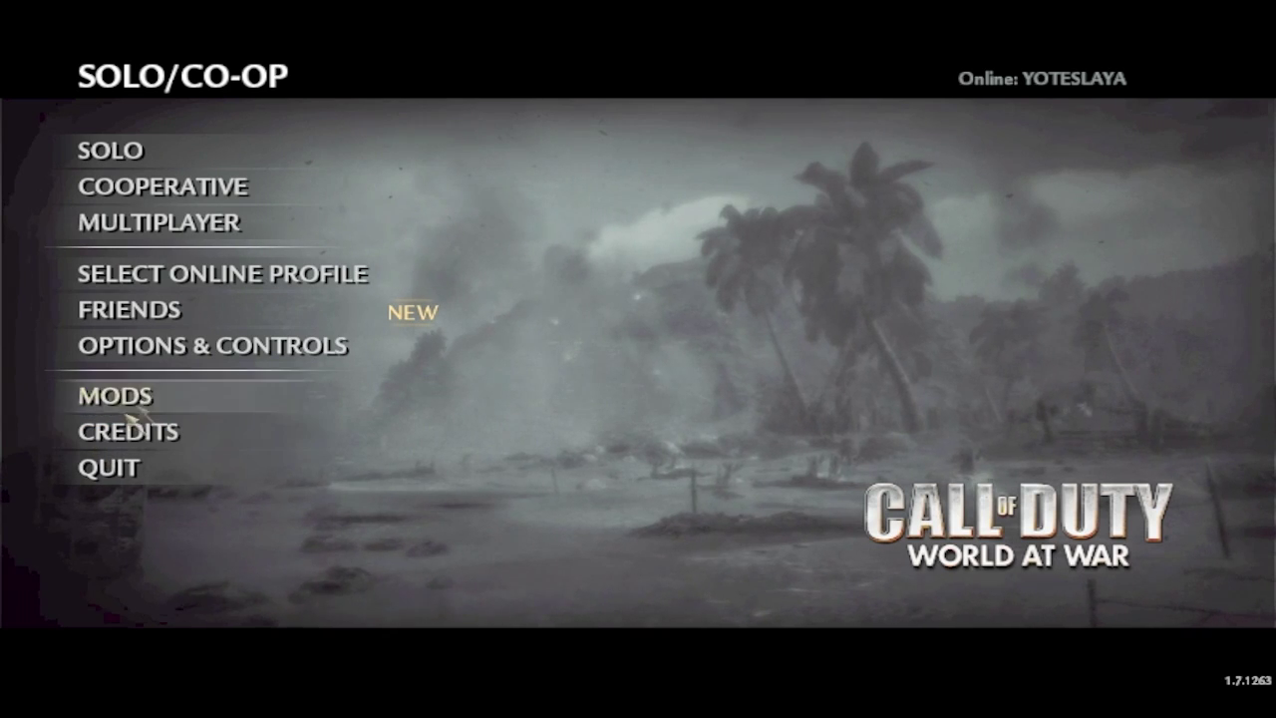
# Step: Select nazi_zombie_farm in the Mods list and launch it
pyautogui.click(169, 396)
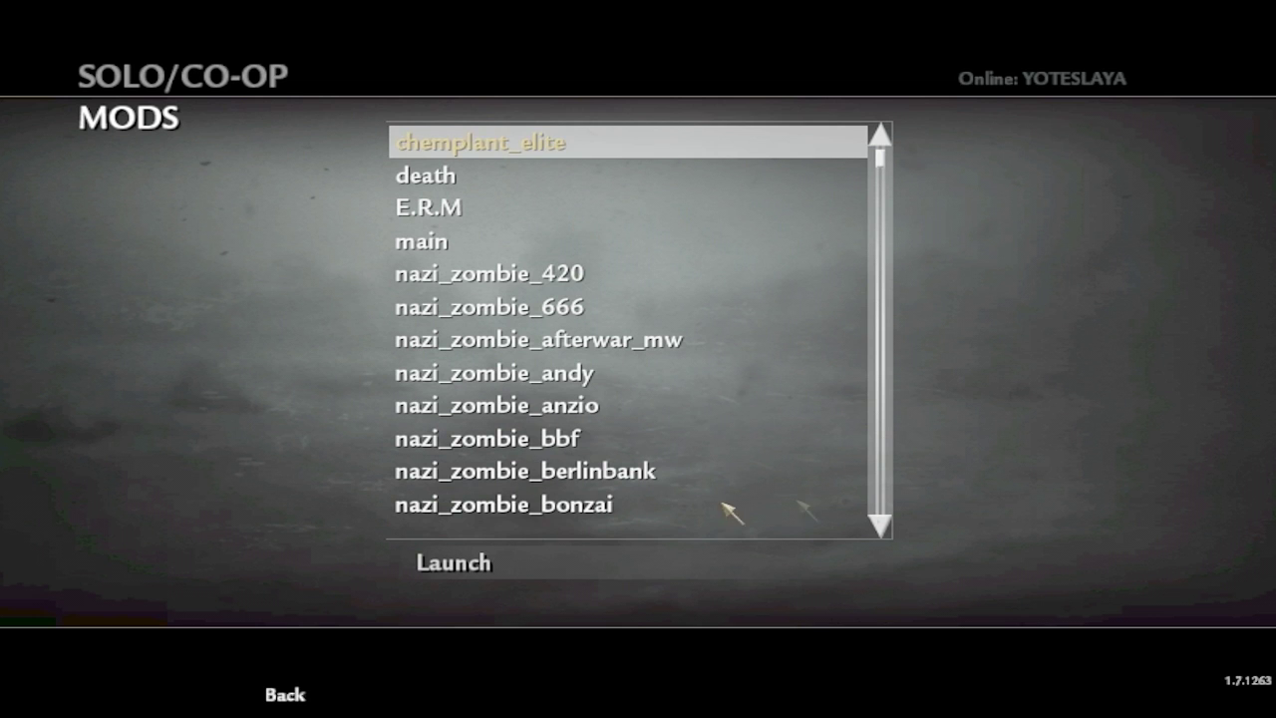
pyautogui.doubleClick(881, 525)
pyautogui.moveTo(881, 525); pyautogui.dragTo(881, 525)
pyautogui.click(477, 384)
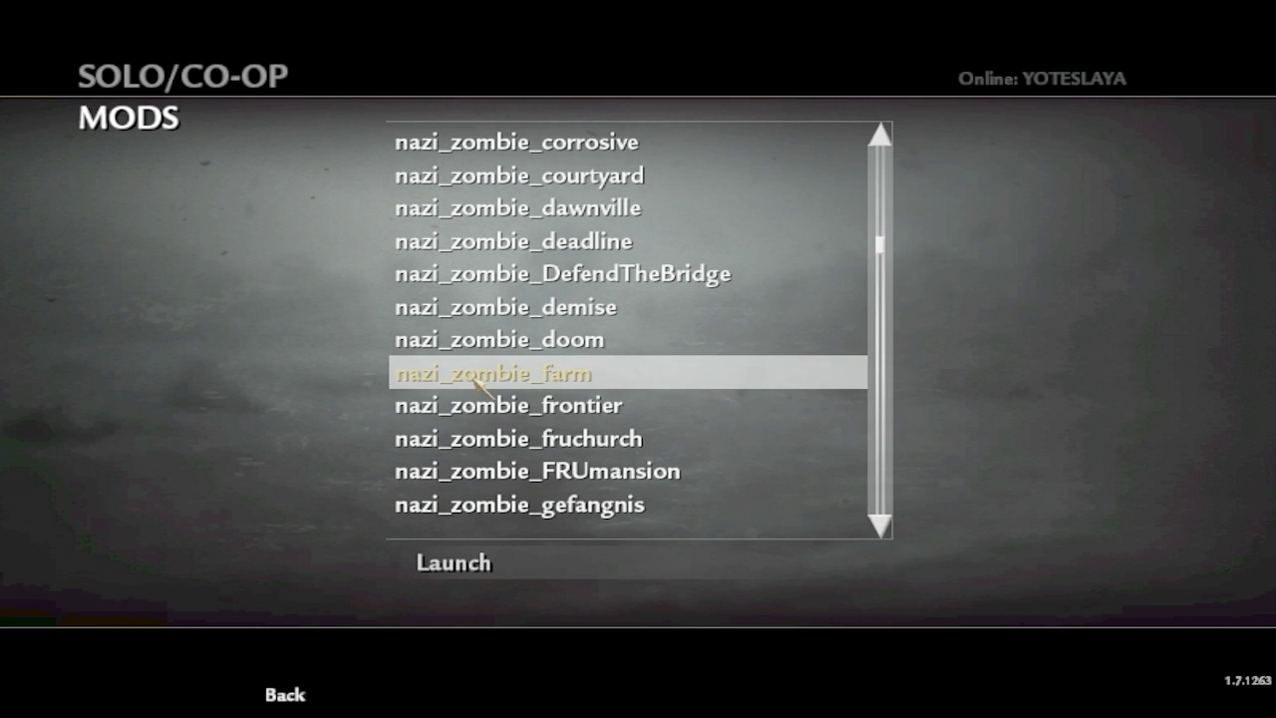
pyautogui.click(483, 558)
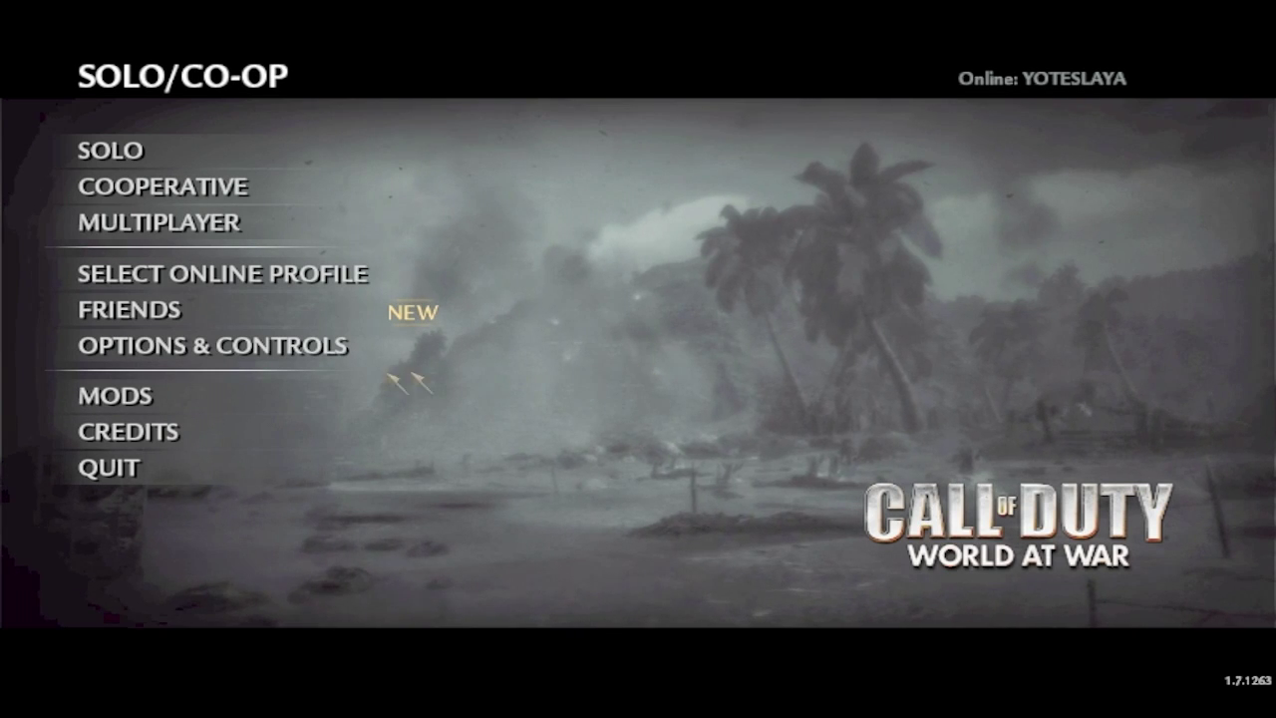
# Step: Set Enable Console to Yes under Options & Controls > Game Options, then return to the main menu
pyautogui.click(321, 349)
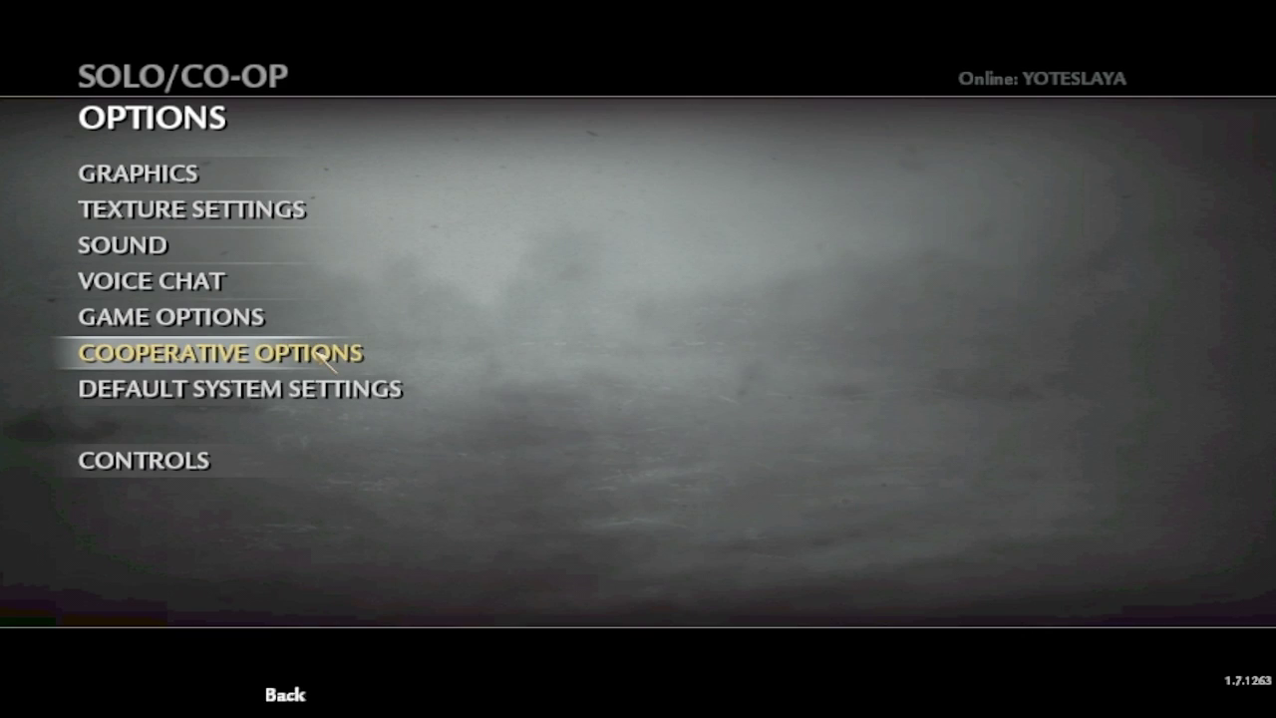
pyautogui.click(285, 319)
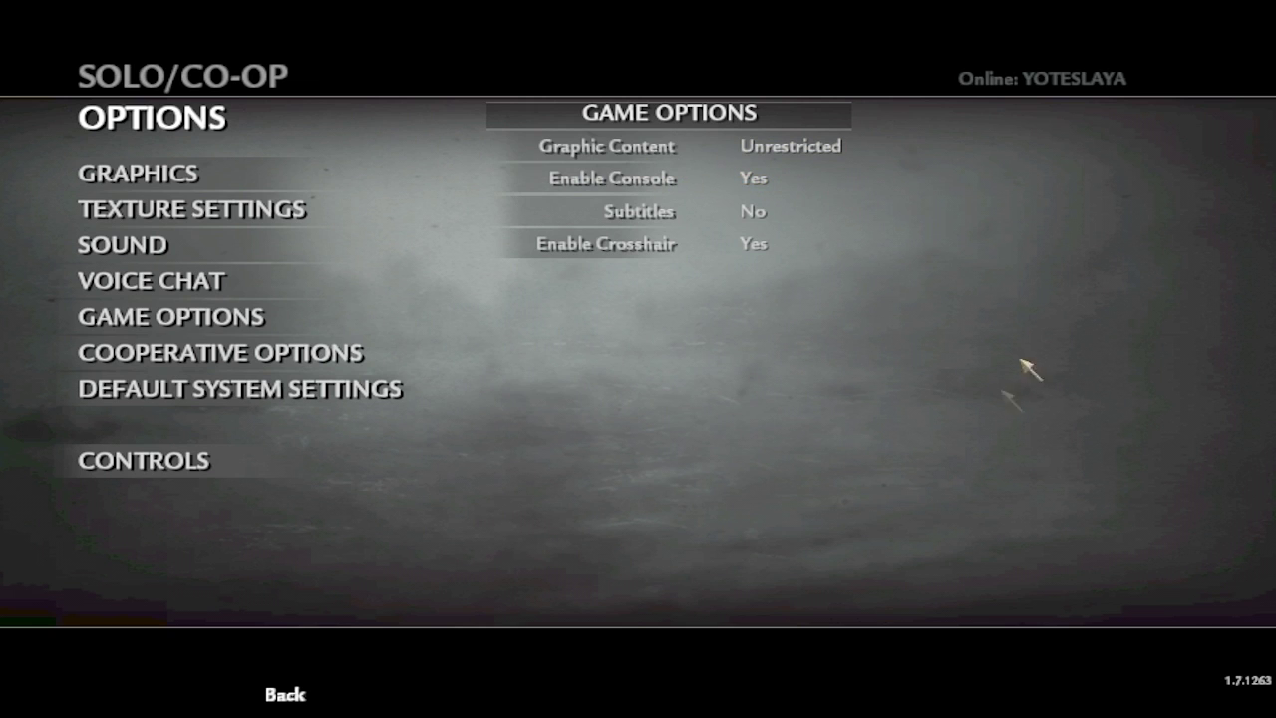
pyautogui.click(286, 695)
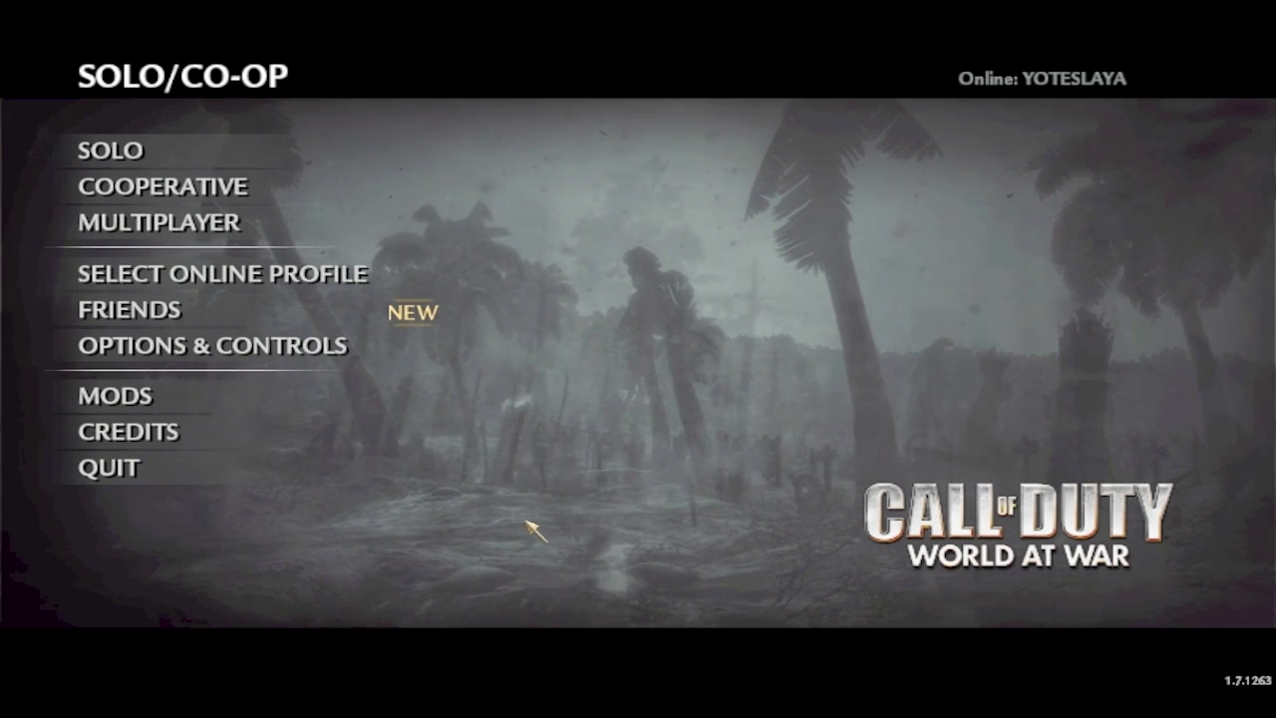
# Step: Open the developer console and begin entering the map command '/map nazi_zombie_fac'
pyautogui.press('`')
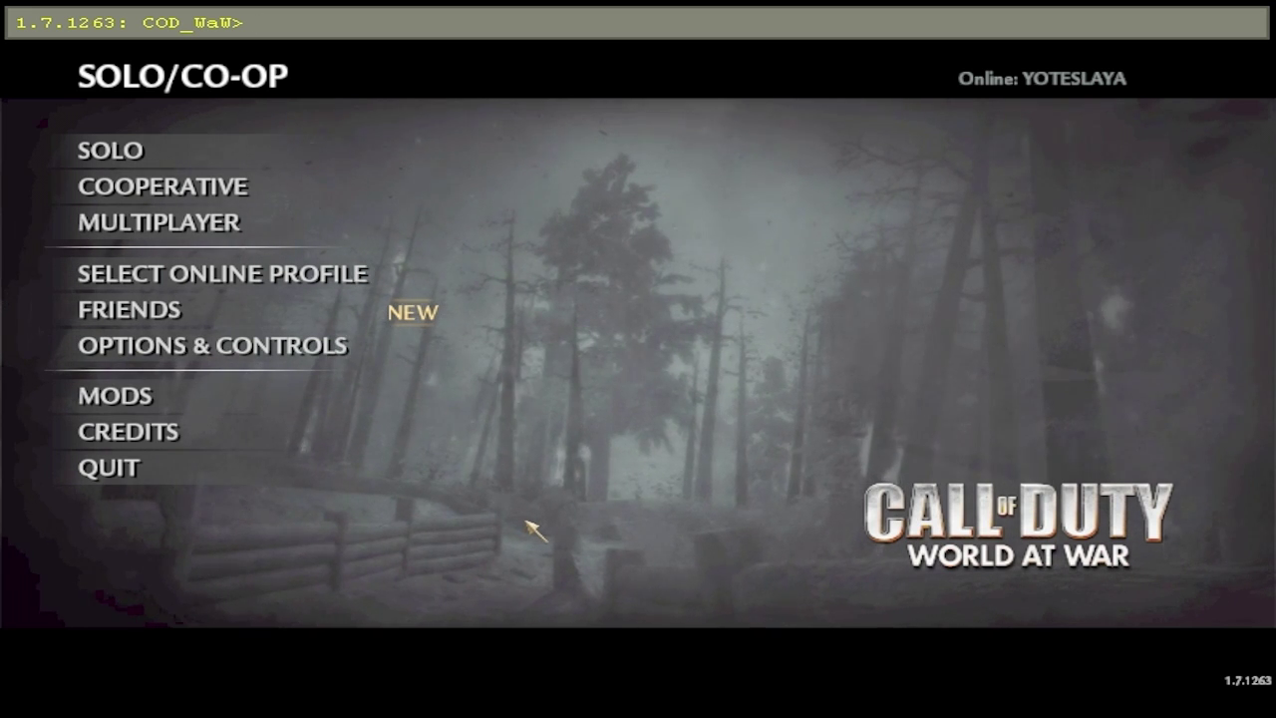
pyautogui.write('/map')
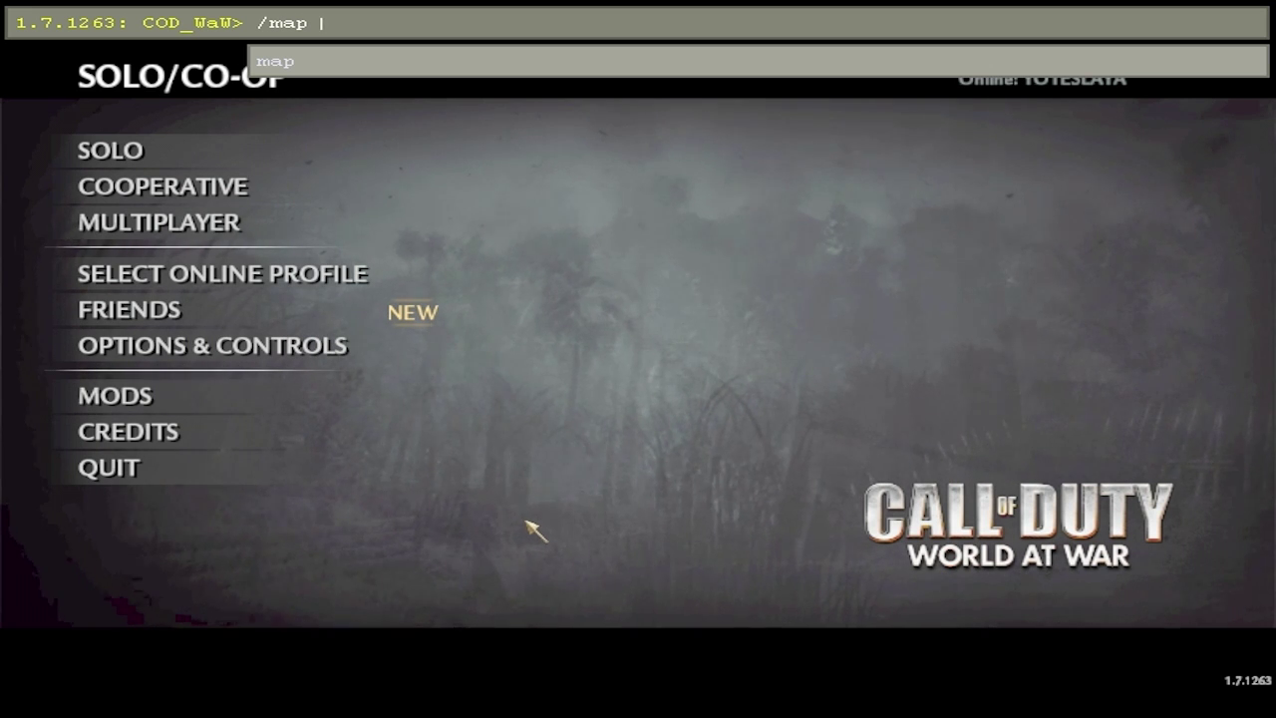
pyautogui.write('naz')
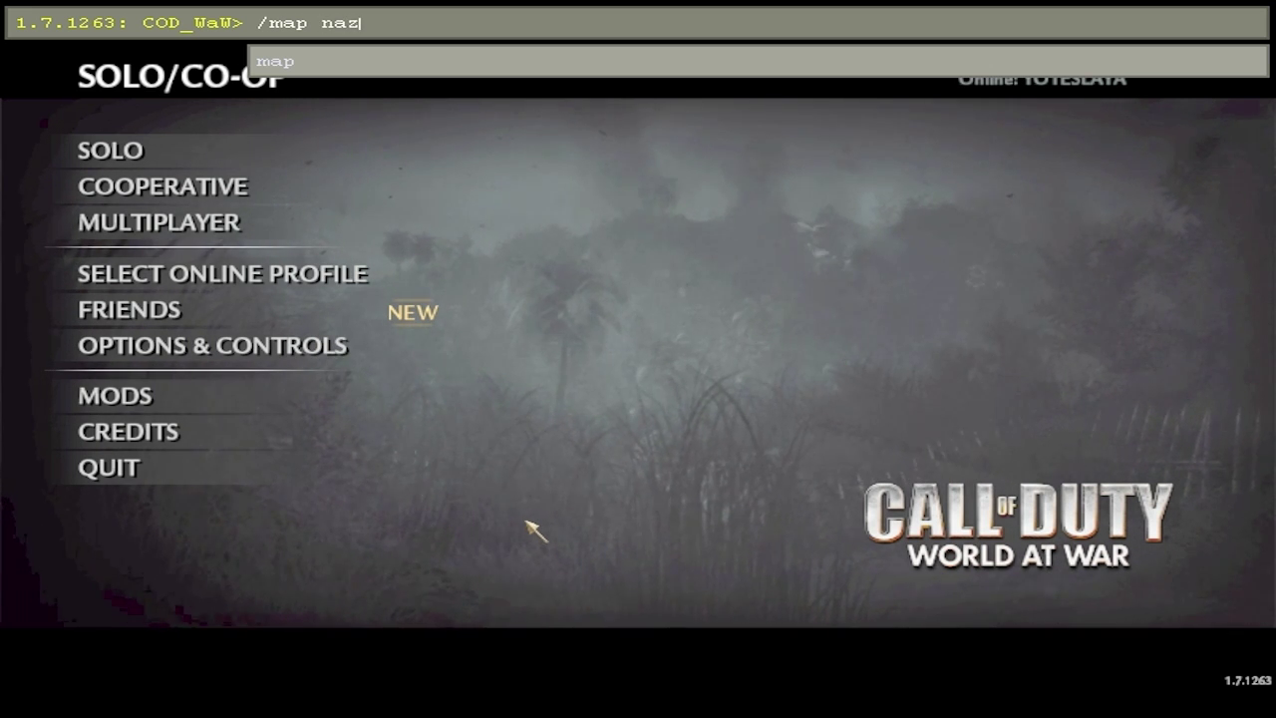
pyautogui.write('i_')
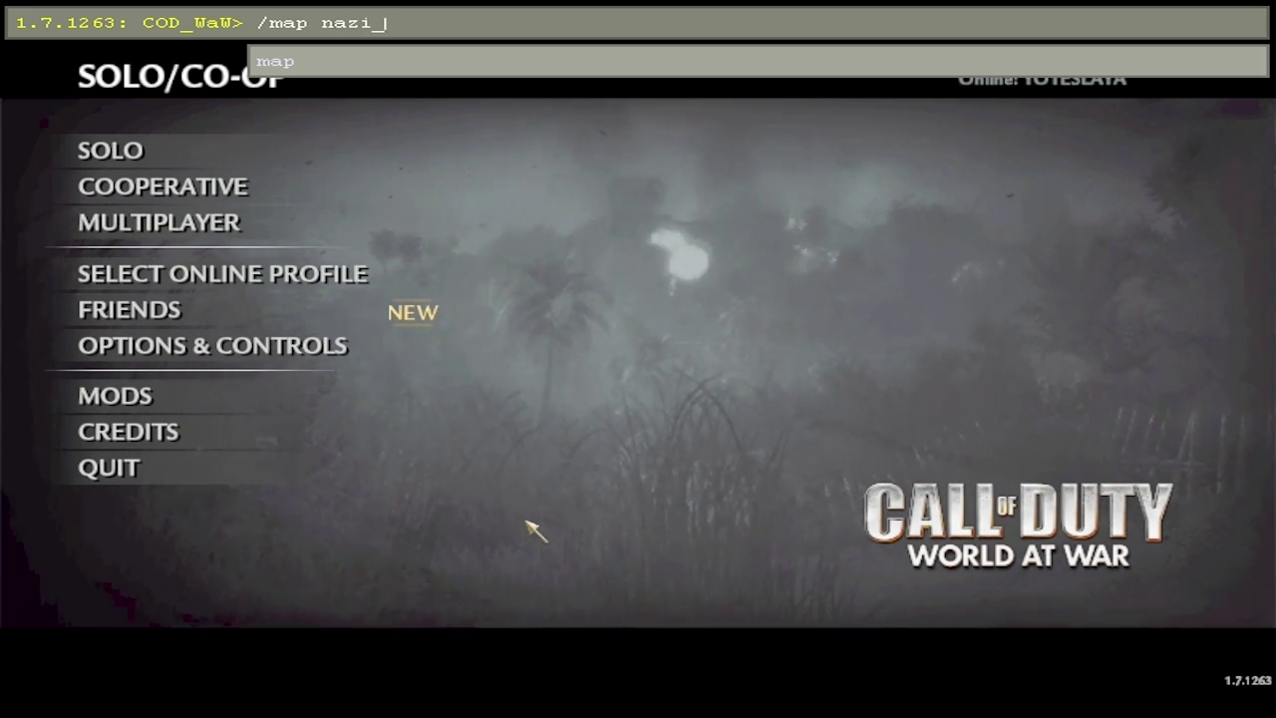
pyautogui.write('zombie')
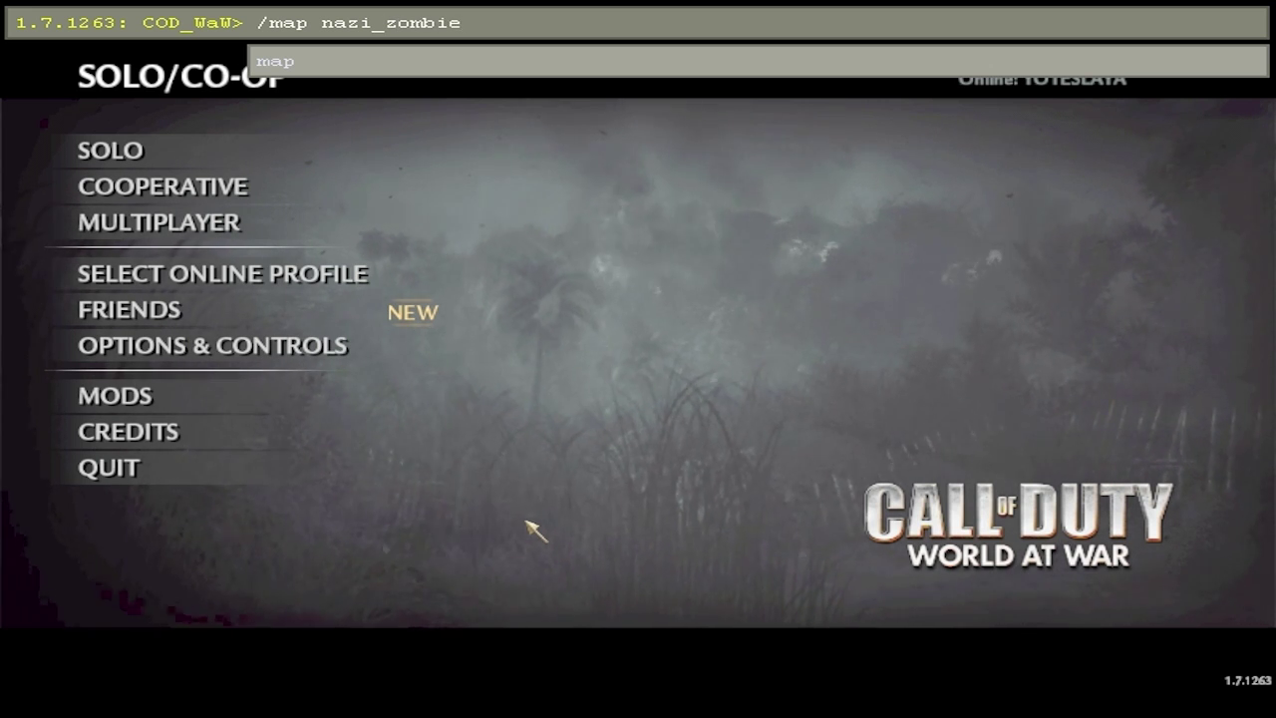
pyautogui.write('_fac')
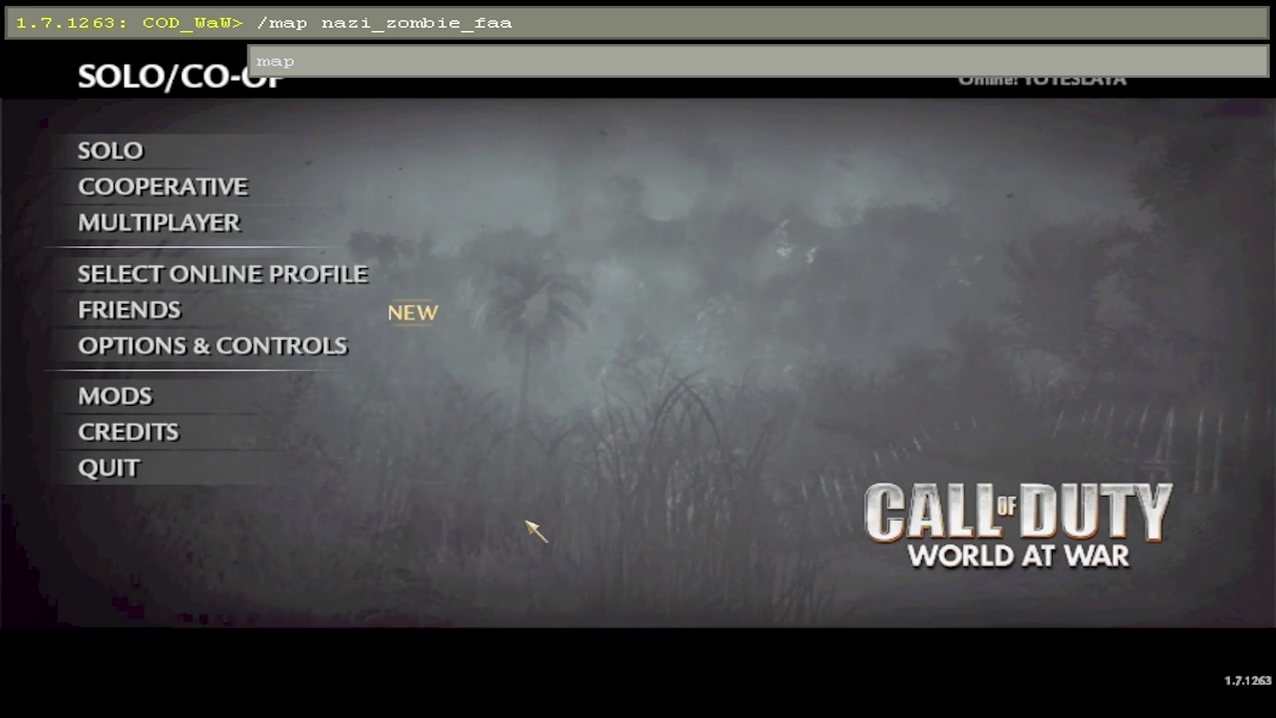